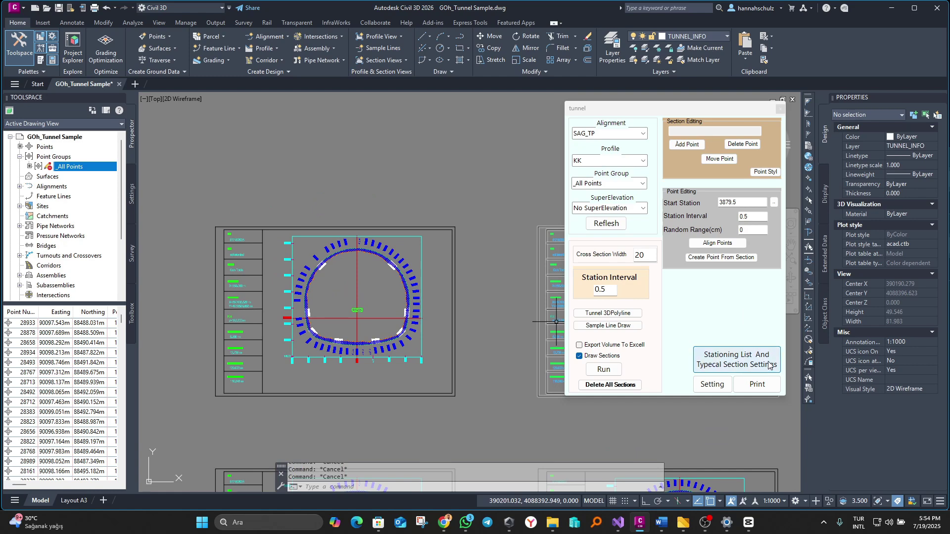
Open the stationing list and typical section settings and set the tunnel template of the 3860–3920 range to C2T1.
{"action": "left_click", "coordinate": [706, 360]}
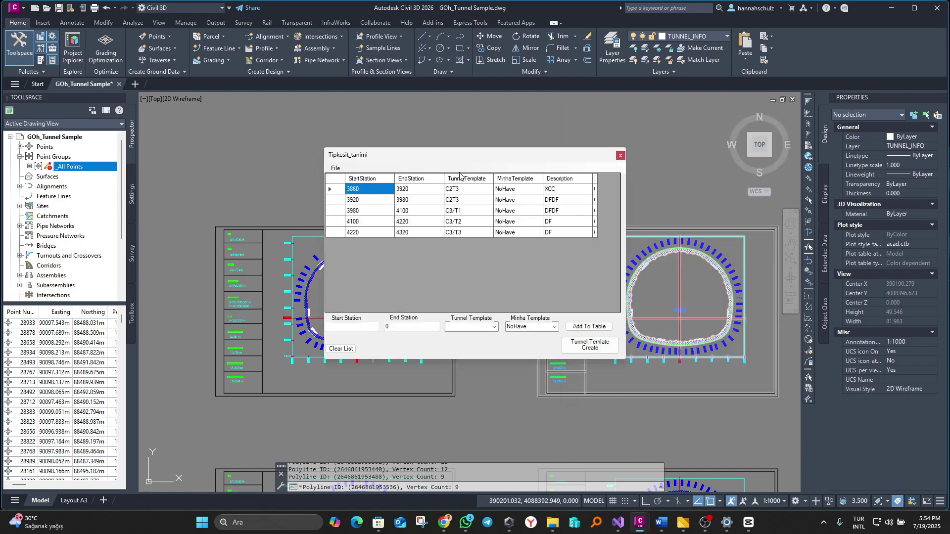
{"action": "mouse_move", "coordinate": [458, 161]}
{"action": "left_mouse_down"}
{"action": "mouse_move", "coordinate": [600, 112]}
{"action": "mouse_move", "coordinate": [551, 85]}
{"action": "left_mouse_up"}
{"action": "scroll", "coordinate": [349, 310], "scroll_direction": "up", "scroll_amount": 6}
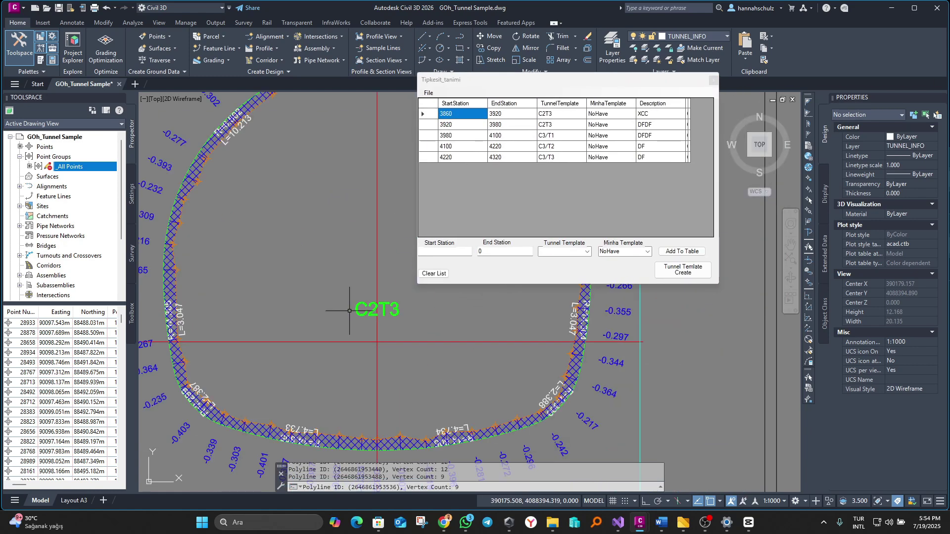
{"action": "scroll", "coordinate": [349, 311], "scroll_direction": "down", "scroll_amount": 5}
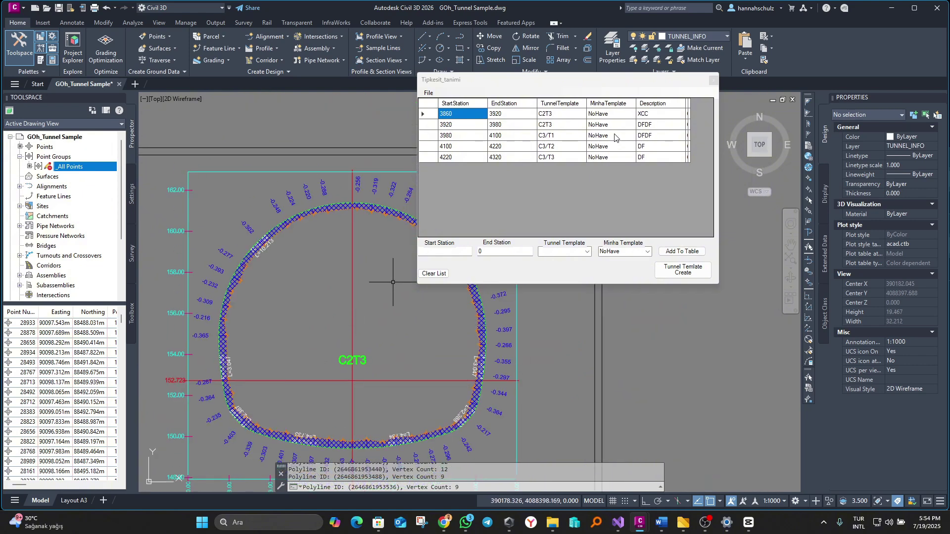
{"action": "double_click", "coordinate": [590, 124]}
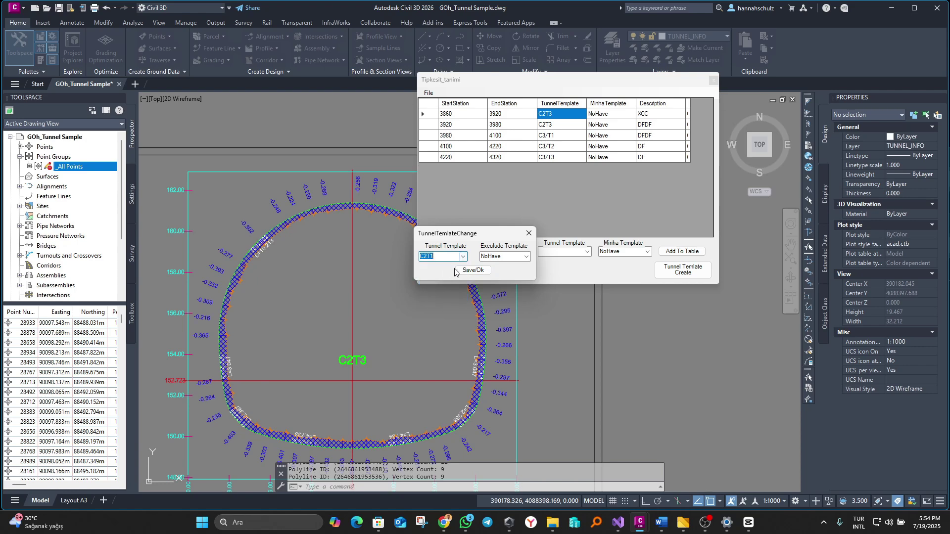
{"action": "left_click", "coordinate": [473, 270]}
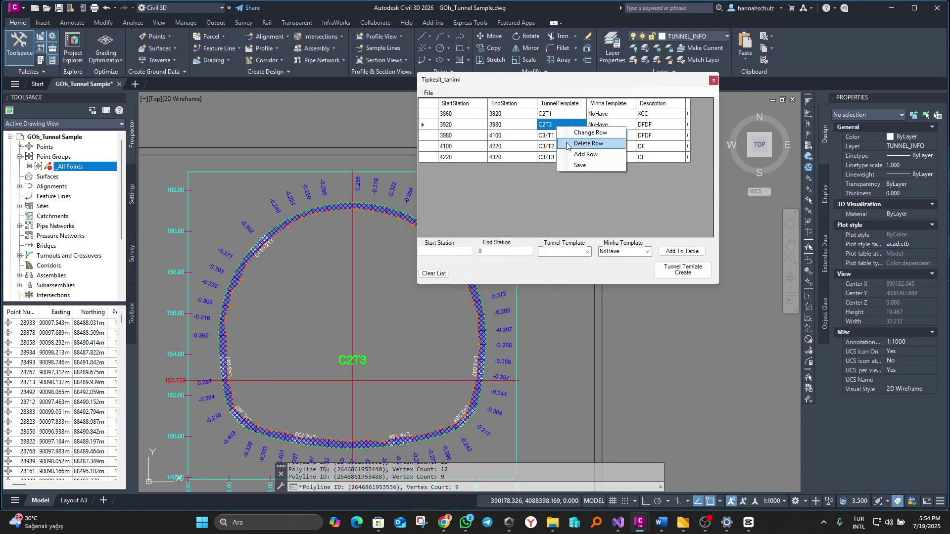
Change the tunnel template of the 3920–3980 and 3980–4100 station ranges to C2T1.
{"action": "left_click", "coordinate": [584, 133]}
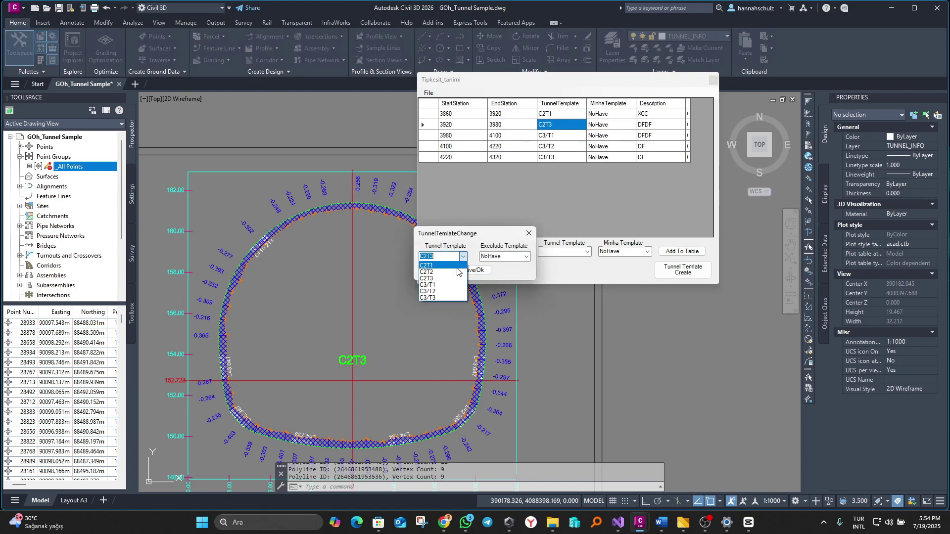
{"action": "left_click", "coordinate": [473, 271]}
{"action": "left_click", "coordinate": [564, 136]}
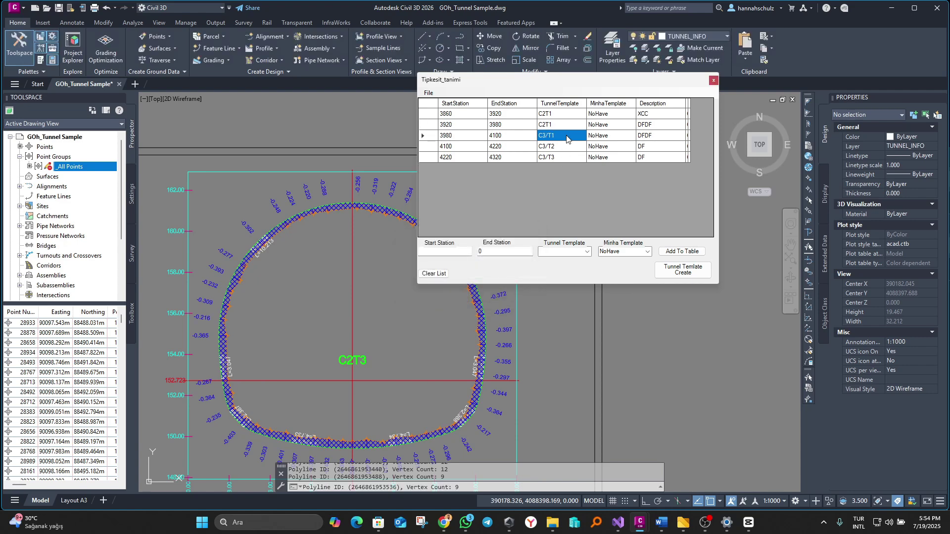
{"action": "right_click", "coordinate": [566, 137]}
{"action": "left_click", "coordinate": [589, 142]}
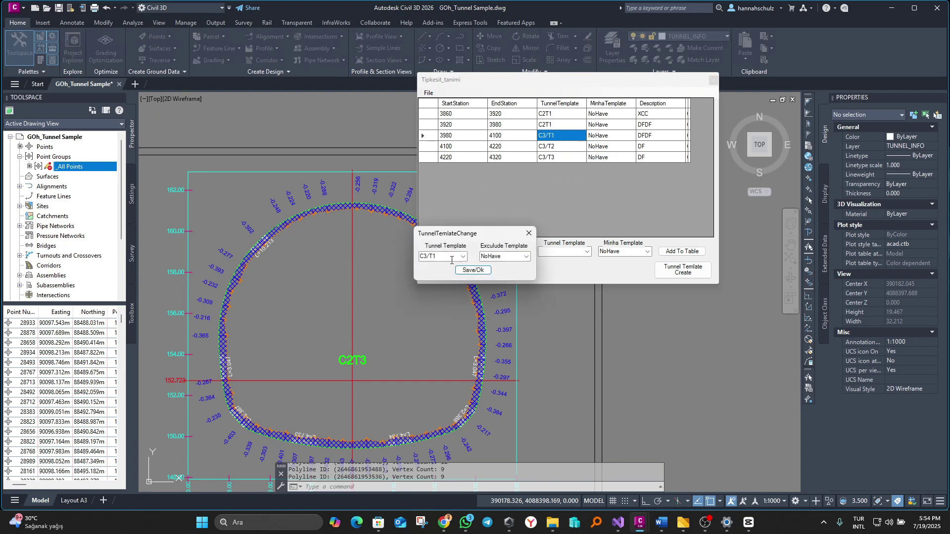
{"action": "left_click", "coordinate": [473, 270]}
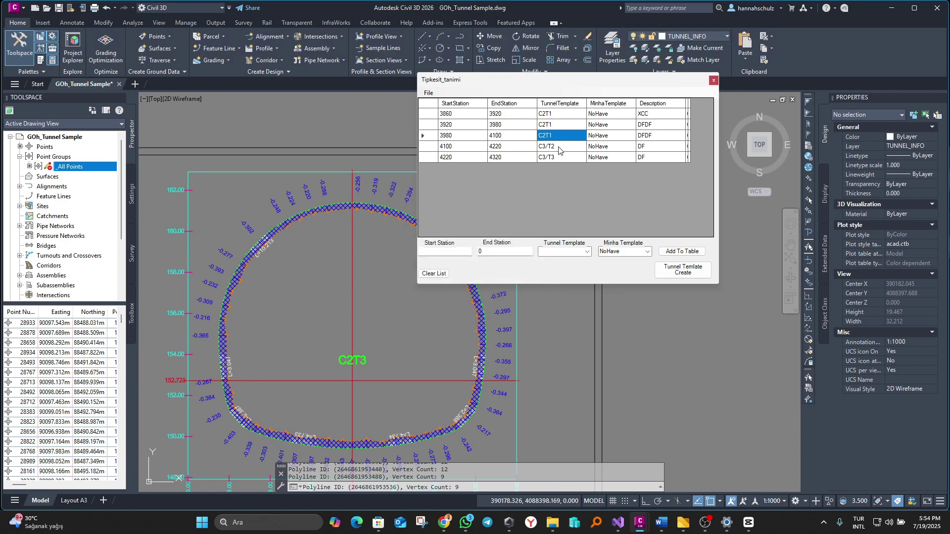
Change the tunnel template of the 4100–4220 and 4220–4320 station ranges to C2T1 and close the stationing list.
{"action": "left_click", "coordinate": [550, 146]}
{"action": "right_click", "coordinate": [558, 147]}
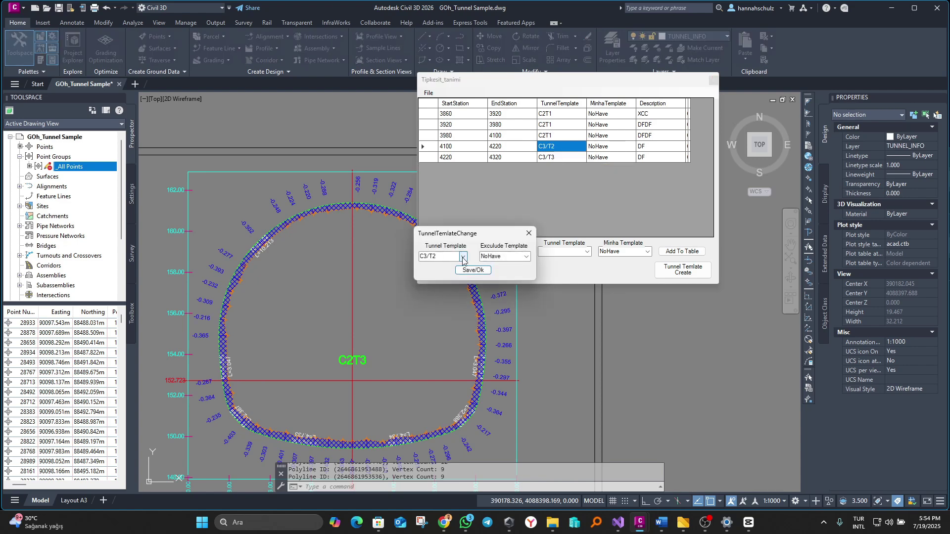
{"action": "left_click", "coordinate": [471, 270]}
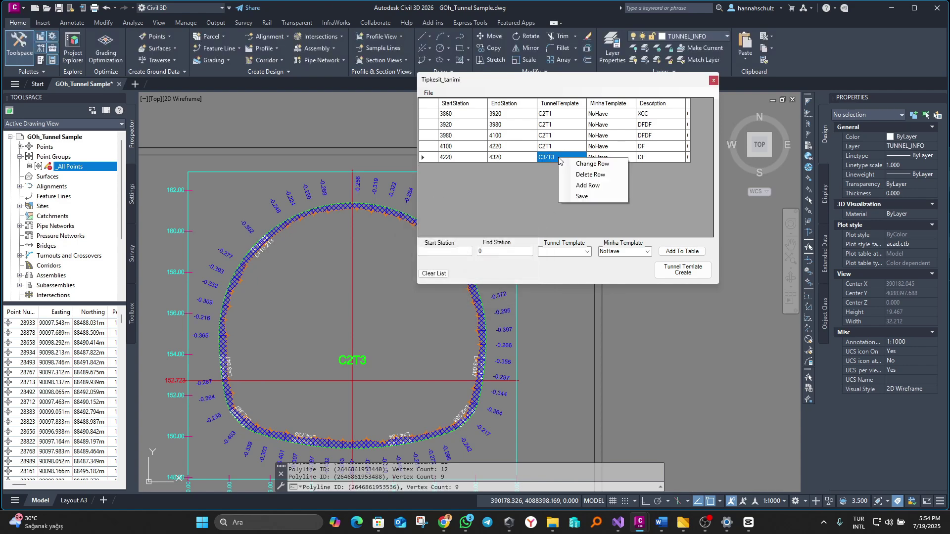
{"action": "left_click", "coordinate": [576, 166]}
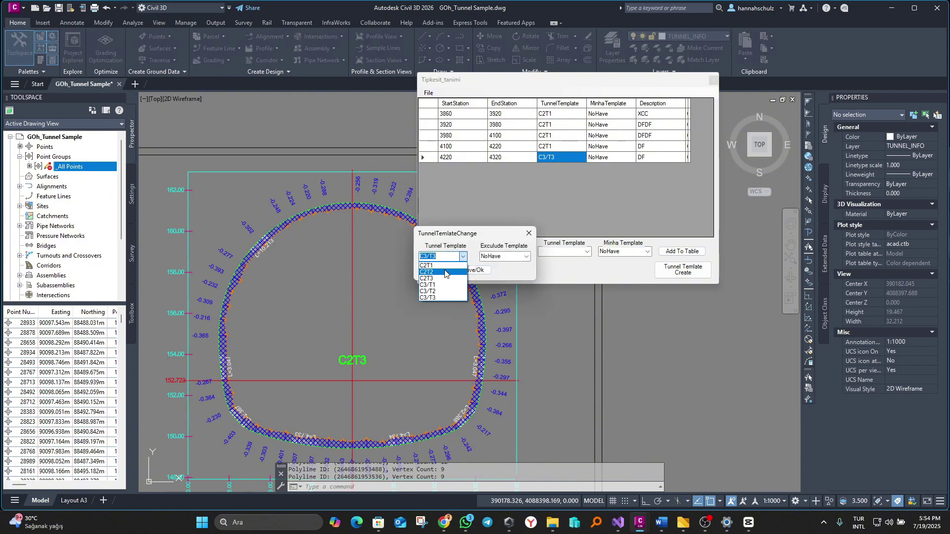
{"action": "left_click", "coordinate": [476, 271]}
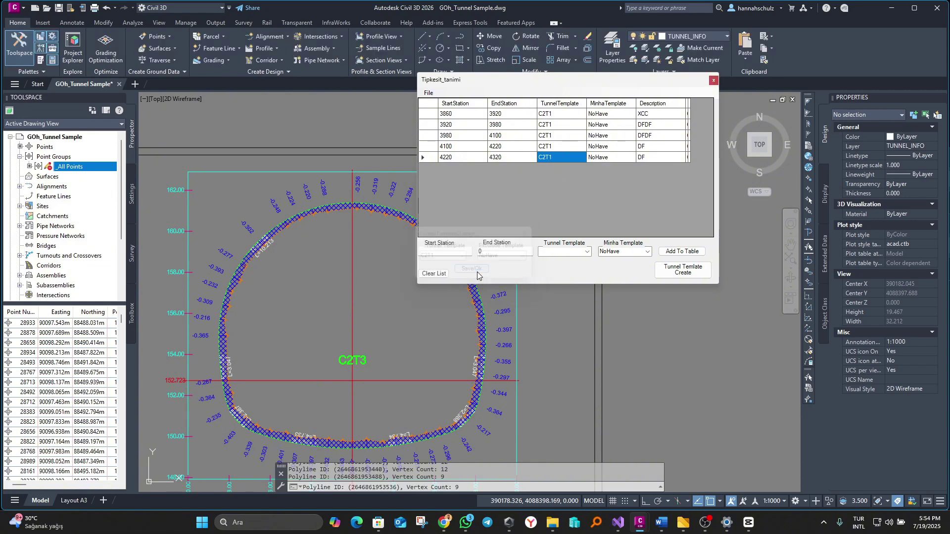
{"action": "right_click", "coordinate": [540, 138]}
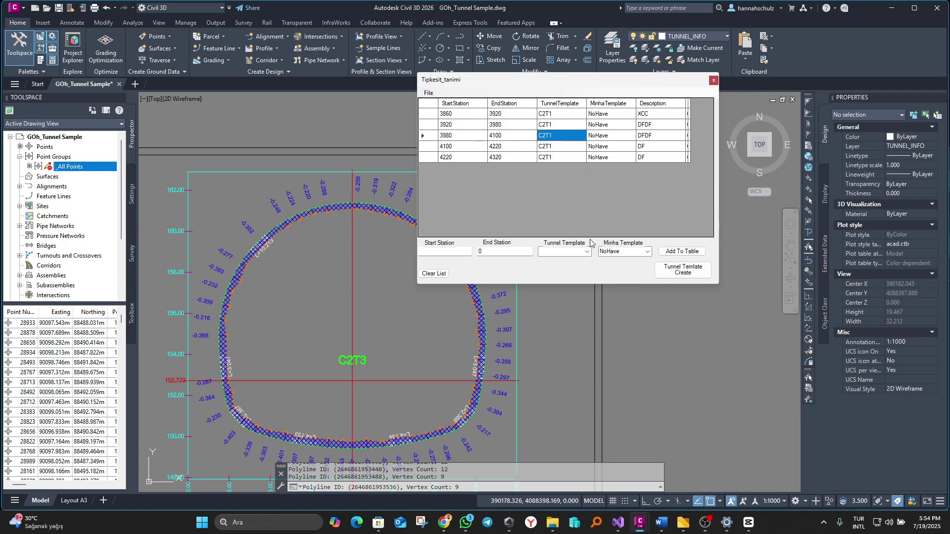
{"action": "left_click", "coordinate": [713, 81]}
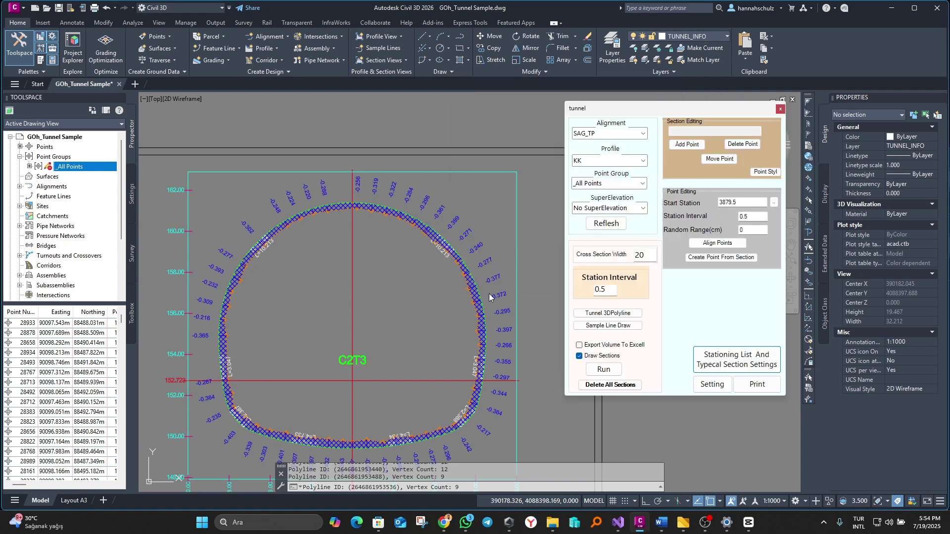
Delete all existing cross sections and generate new ones beside the alignment.
{"action": "scroll", "coordinate": [445, 299], "scroll_direction": "down", "scroll_amount": 10}
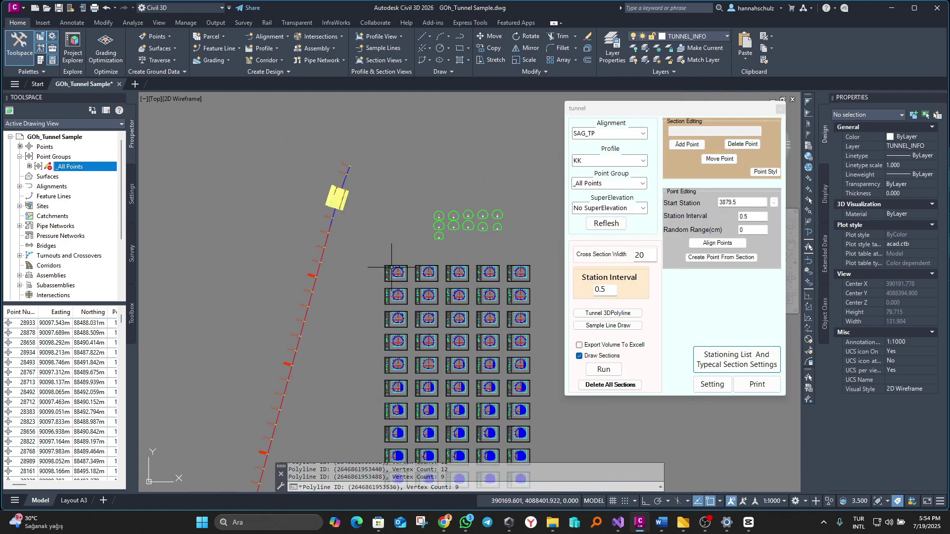
{"action": "left_click", "coordinate": [613, 387]}
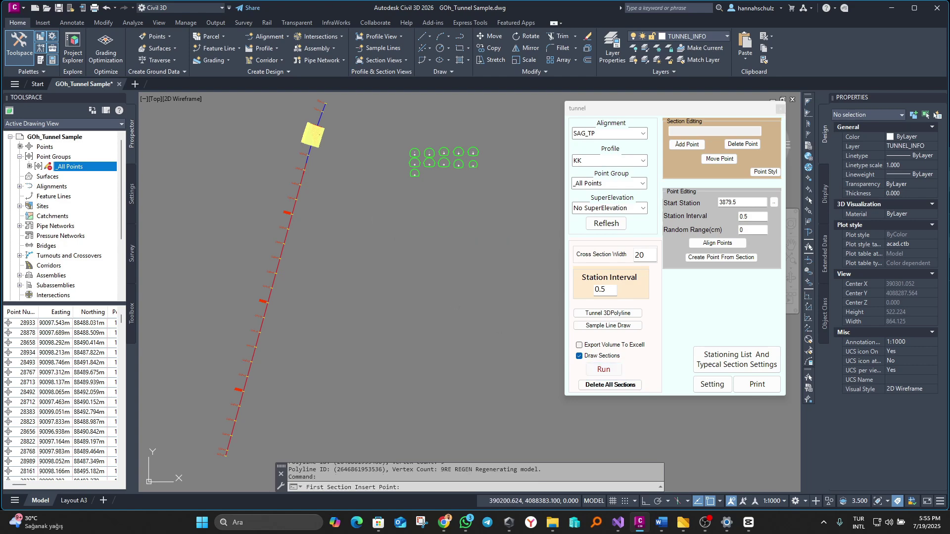
{"action": "scroll", "coordinate": [355, 245], "scroll_direction": "up", "scroll_amount": 12}
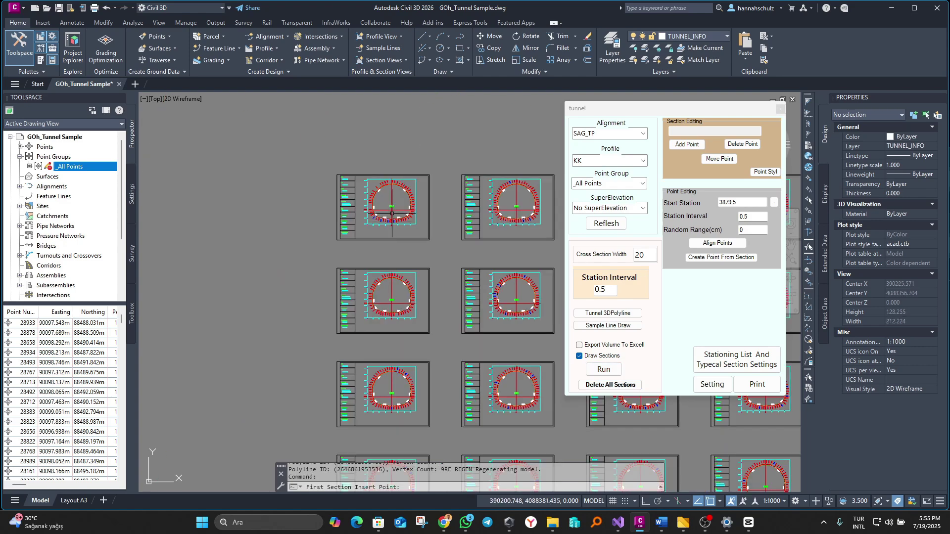
Examine the redrawn tunnel sections, their offset labels and the sample lines along the alignment near station 3+900.
{"action": "scroll", "coordinate": [354, 245], "scroll_direction": "down", "scroll_amount": 6}
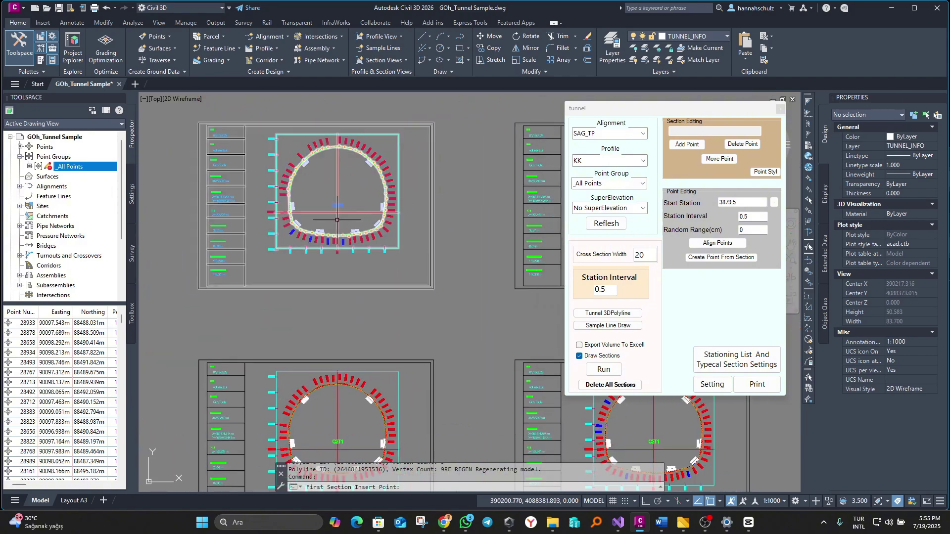
{"action": "scroll", "coordinate": [330, 210], "scroll_direction": "down", "scroll_amount": 5}
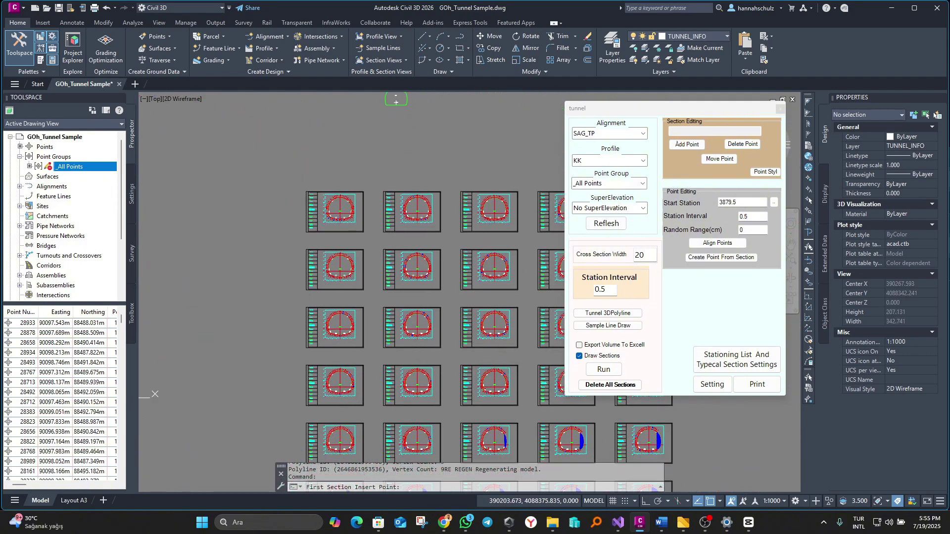
{"action": "scroll", "coordinate": [333, 207], "scroll_direction": "up", "scroll_amount": 8}
{"action": "scroll", "coordinate": [333, 207], "scroll_direction": "up", "scroll_amount": 8}
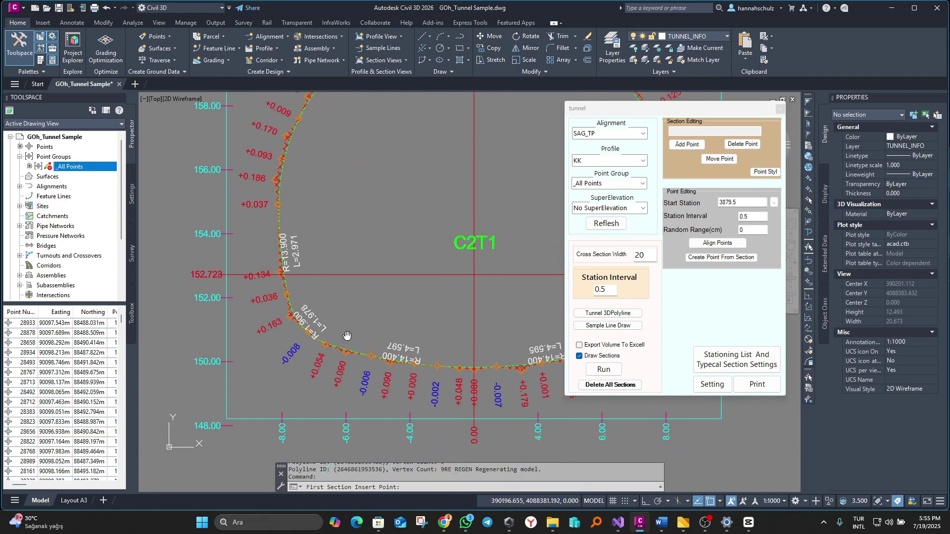
{"action": "scroll", "coordinate": [319, 278], "scroll_direction": "down", "scroll_amount": 10}
{"action": "scroll", "coordinate": [309, 118], "scroll_direction": "up", "scroll_amount": 6}
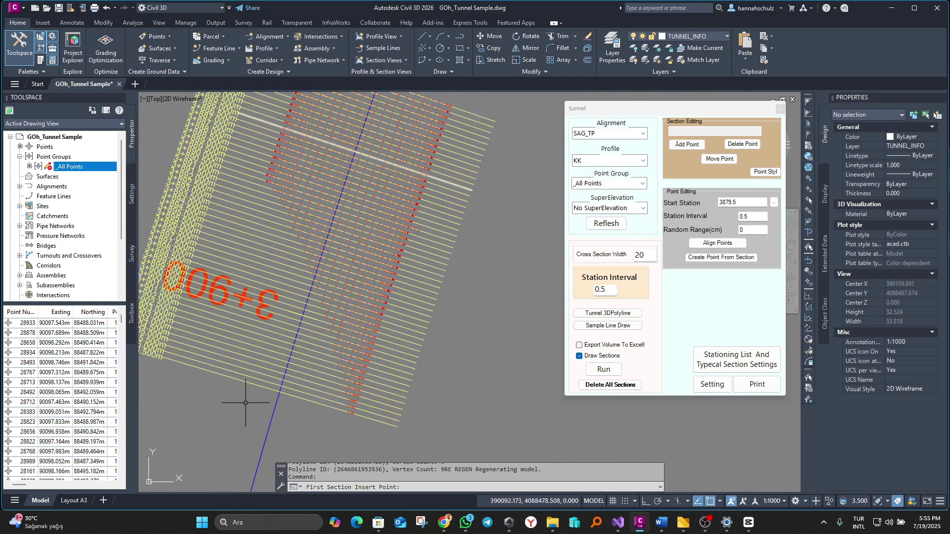
{"action": "scroll", "coordinate": [231, 217], "scroll_direction": "down", "scroll_amount": 8}
{"action": "middle_click_drag", "start_coordinate": [357, 431], "coordinate": [303, 187]}
{"action": "middle_click_drag", "start_coordinate": [485, 302], "coordinate": [391, 129]}
{"action": "middle_click_drag", "start_coordinate": [335, 264], "coordinate": [390, 352]}
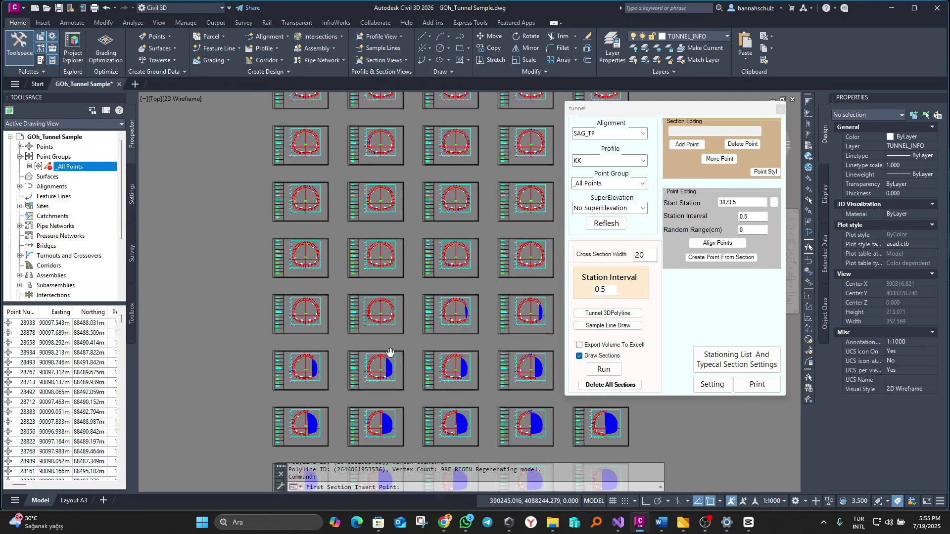
{"action": "middle_click_drag", "start_coordinate": [365, 97], "coordinate": [366, 106]}
{"action": "scroll", "coordinate": [281, 234], "scroll_direction": "up", "scroll_amount": 8}
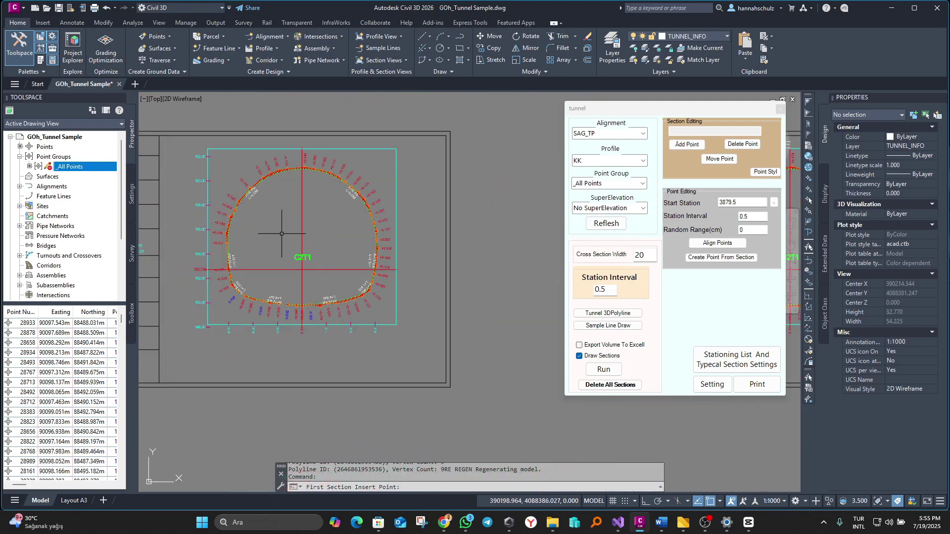
{"action": "scroll", "coordinate": [282, 234], "scroll_direction": "up", "scroll_amount": 2}
Toggle the point style of the section points and inspect their markers along the first C2T1 section's outline.
{"action": "left_click", "coordinate": [758, 173]}
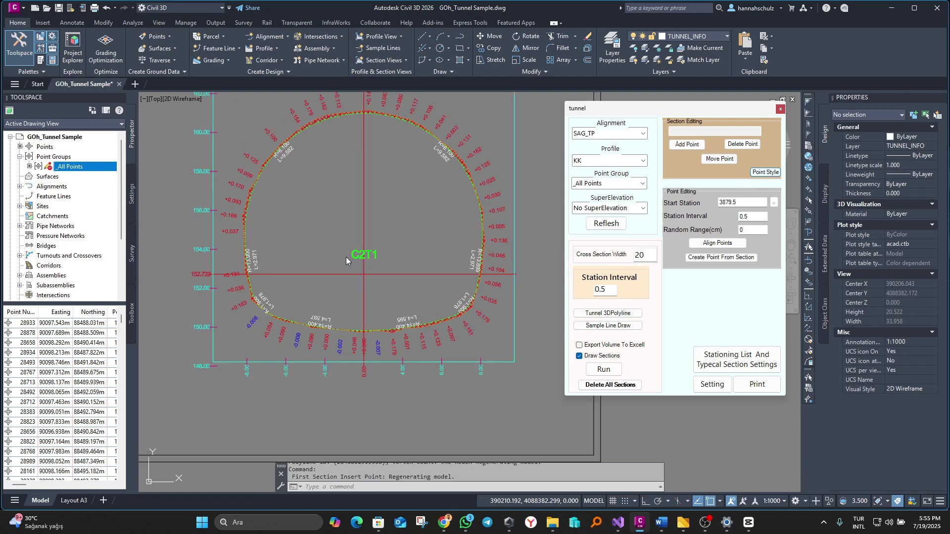
{"action": "scroll", "coordinate": [270, 297], "scroll_direction": "up", "scroll_amount": 3}
{"action": "scroll", "coordinate": [366, 282], "scroll_direction": "down", "scroll_amount": 3}
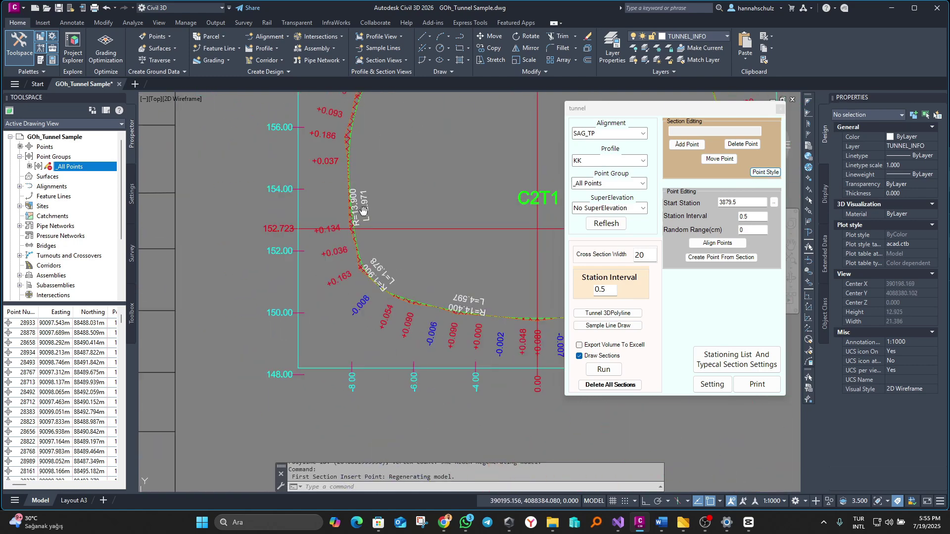
{"action": "scroll", "coordinate": [367, 187], "scroll_direction": "up", "scroll_amount": 3}
{"action": "scroll", "coordinate": [356, 203], "scroll_direction": "up", "scroll_amount": 8}
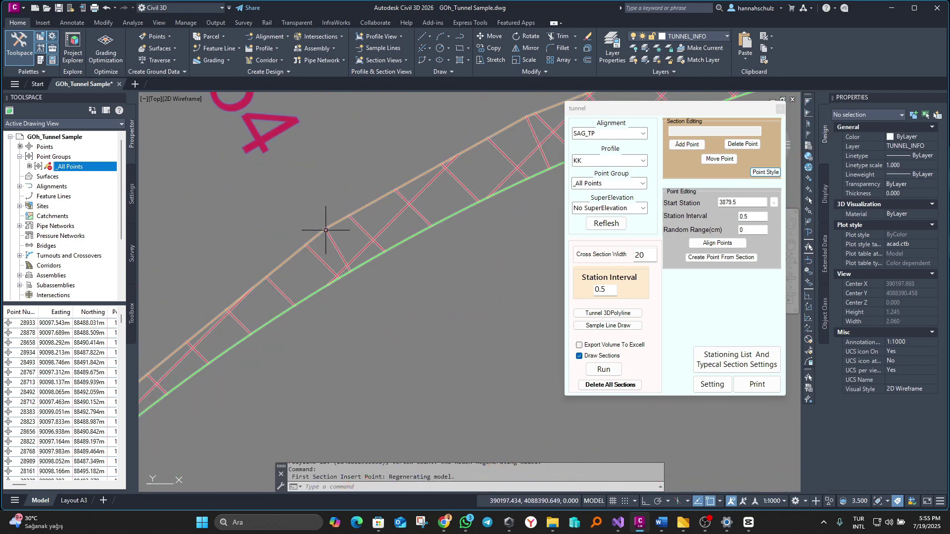
{"action": "scroll", "coordinate": [325, 231], "scroll_direction": "up", "scroll_amount": 4}
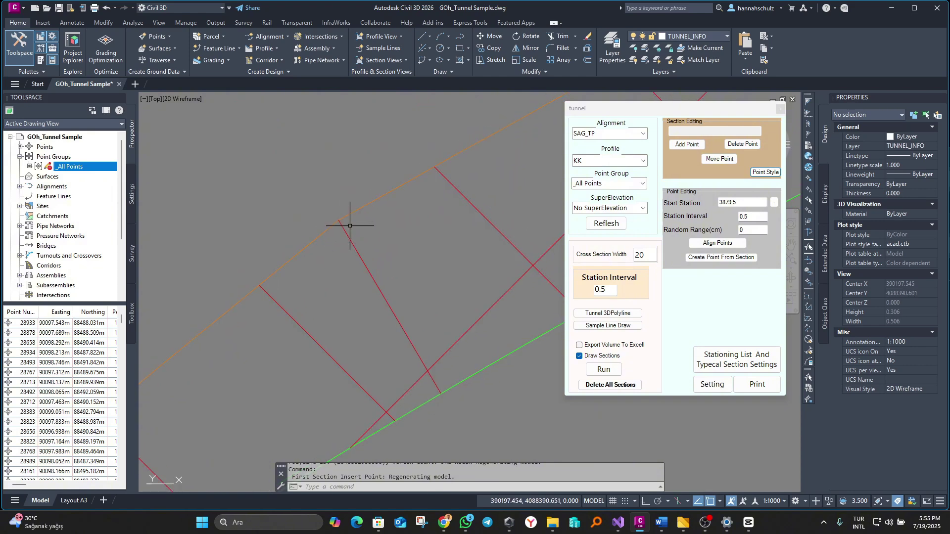
{"action": "middle_click_drag", "start_coordinate": [320, 215], "coordinate": [315, 228]}
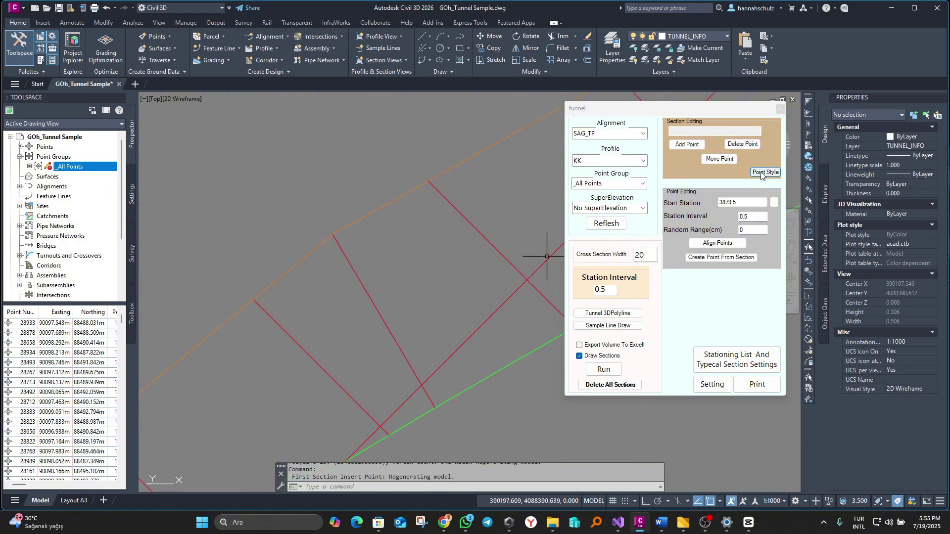
{"action": "scroll", "coordinate": [374, 221], "scroll_direction": "down", "scroll_amount": 10}
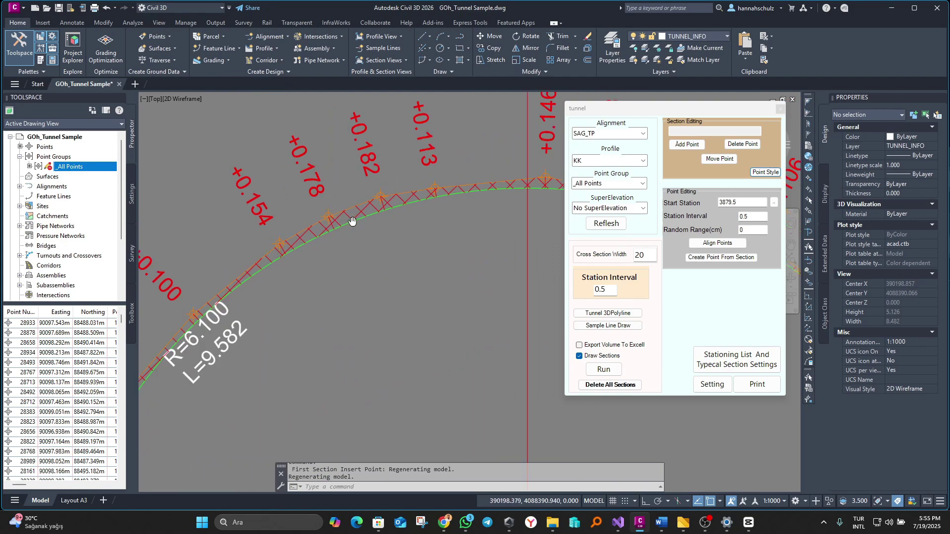
{"action": "scroll", "coordinate": [447, 196], "scroll_direction": "down", "scroll_amount": 6}
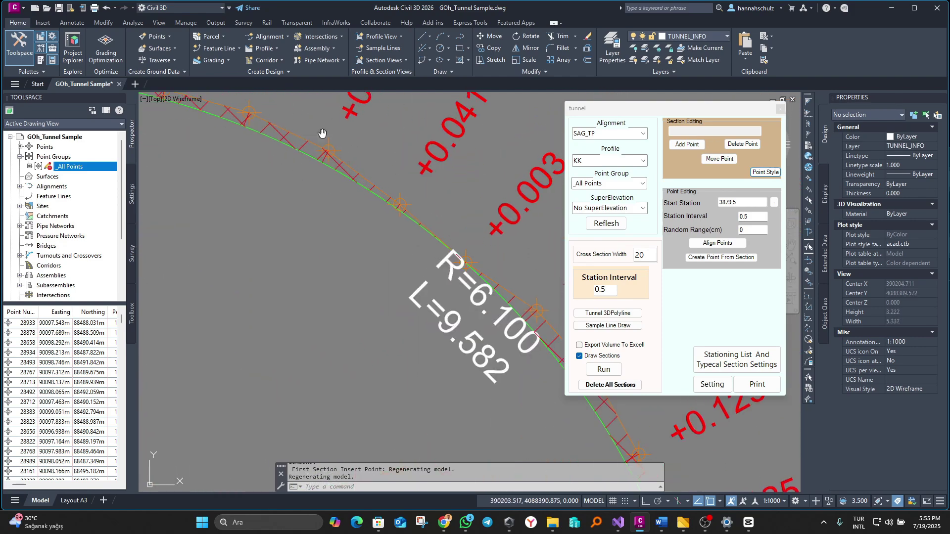
Move the section point at the -0.008 label on the lower tunnel outline and regenerate the drawing.
{"action": "scroll", "coordinate": [428, 198], "scroll_direction": "up", "scroll_amount": 12}
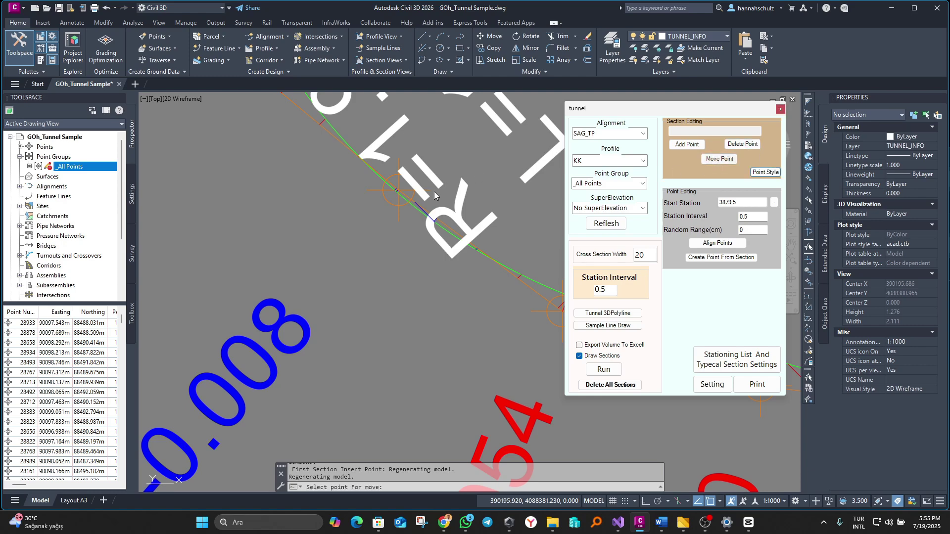
{"action": "left_click", "coordinate": [345, 228]}
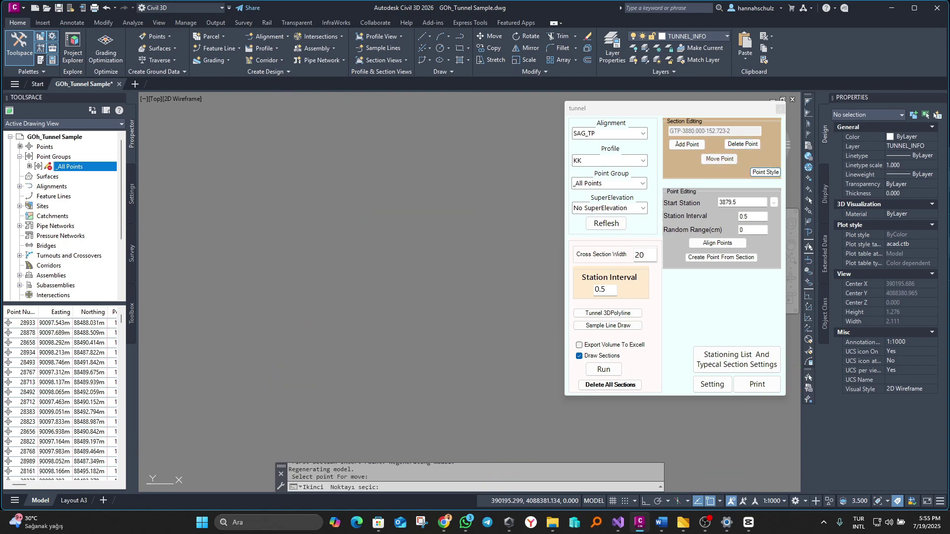
{"action": "type", "text": "RE"}
{"action": "key", "text": "Return"}
{"action": "scroll", "coordinate": [341, 213], "scroll_direction": "down", "scroll_amount": 3}
{"action": "scroll", "coordinate": [297, 255], "scroll_direction": "up", "scroll_amount": 4}
Move the section point at the -0.006 label onto the green tunnel outline and regenerate the drawing.
{"action": "left_click", "coordinate": [283, 248]}
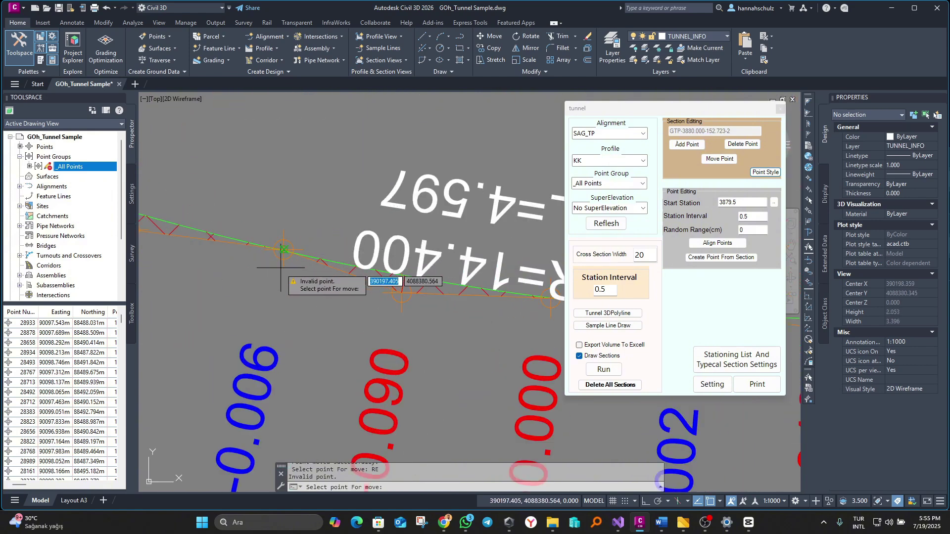
{"action": "left_click", "coordinate": [280, 270]}
{"action": "type", "text": "RE"}
{"action": "key", "text": "Return"}
{"action": "scroll", "coordinate": [275, 282], "scroll_direction": "down", "scroll_amount": 3}
{"action": "scroll", "coordinate": [271, 272], "scroll_direction": "up", "scroll_amount": 4}
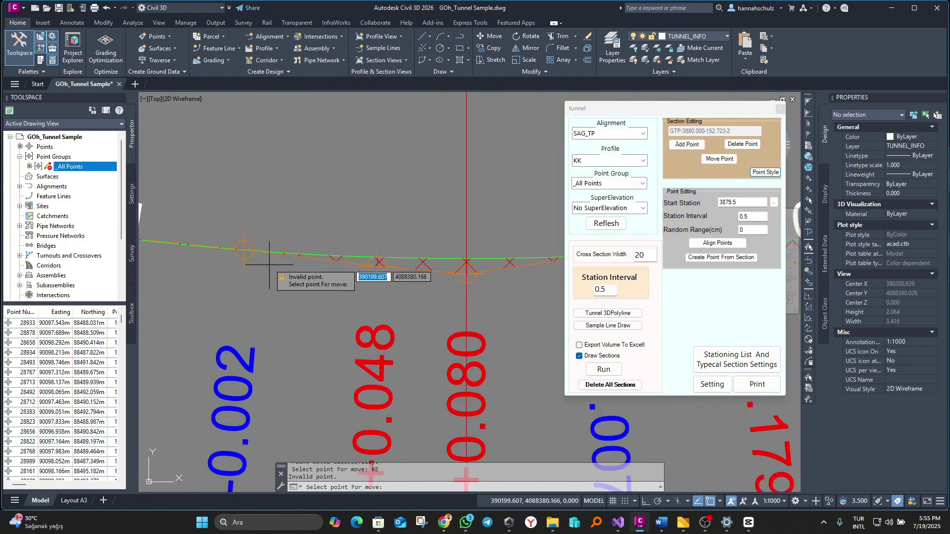
Move the section points at the -0.002 and -0.007 labels outside the lower outline of the station 3880 section.
{"action": "scroll", "coordinate": [252, 257], "scroll_direction": "down", "scroll_amount": 3}
{"action": "scroll", "coordinate": [317, 277], "scroll_direction": "up", "scroll_amount": 2}
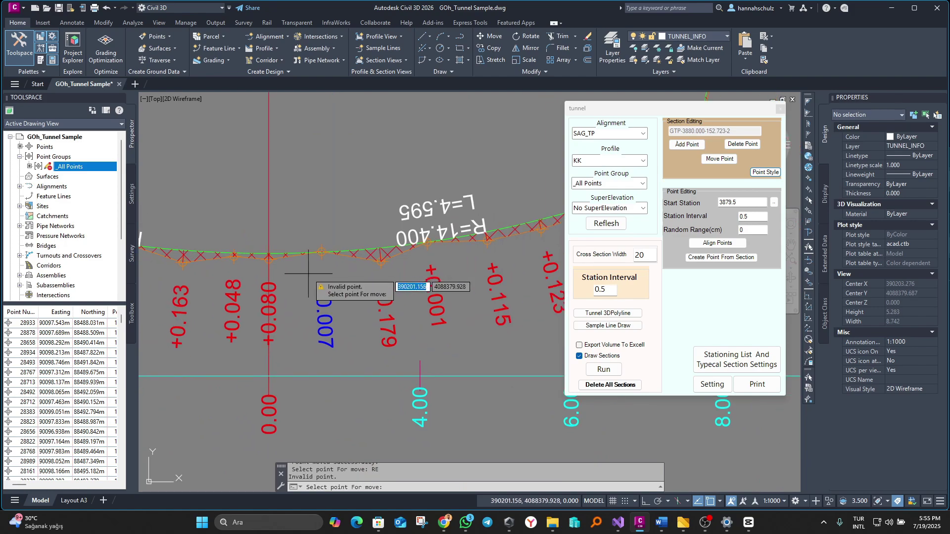
{"action": "scroll", "coordinate": [322, 256], "scroll_direction": "down", "scroll_amount": 5}
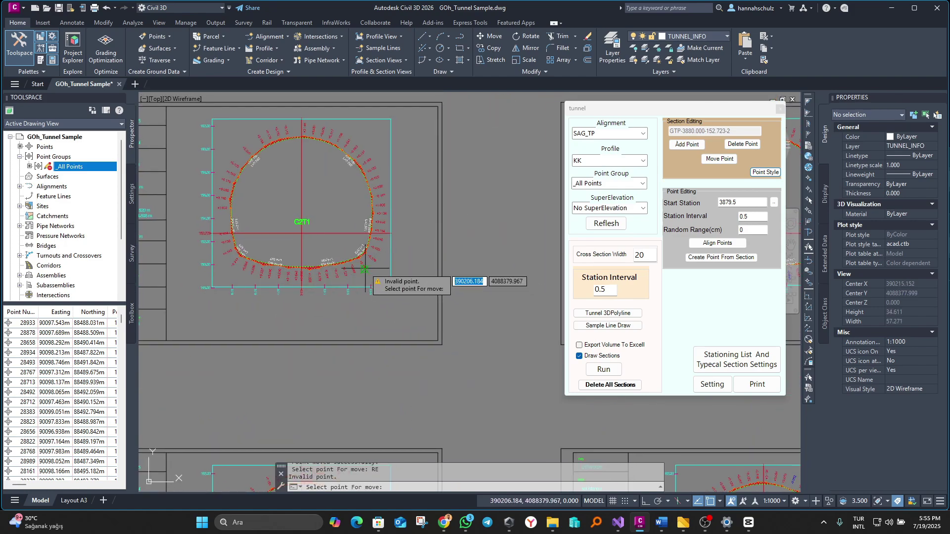
{"action": "scroll", "coordinate": [346, 237], "scroll_direction": "up", "scroll_amount": 5}
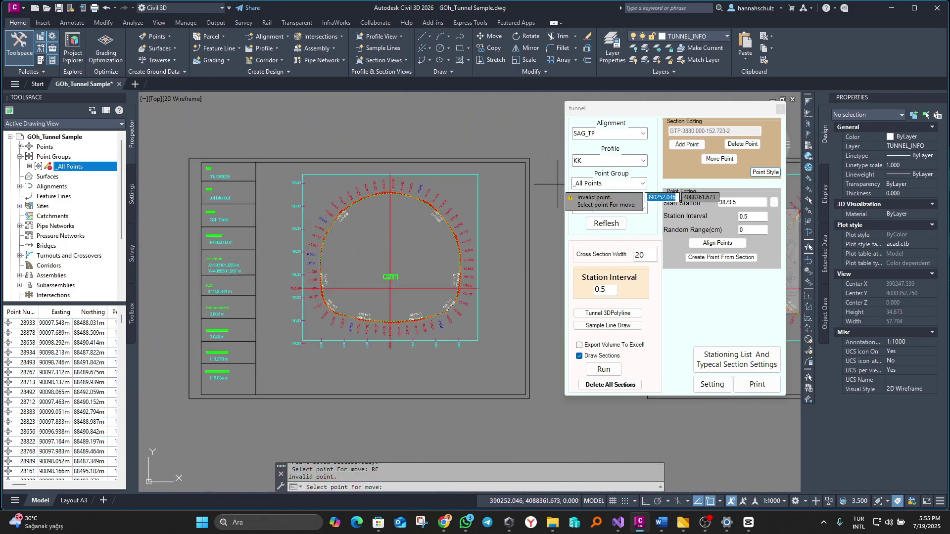
Move the negative-offset point on the station 3883 section's upper arc and the point at the -0.013 label outside the tunnel outline.
{"action": "scroll", "coordinate": [500, 208], "scroll_direction": "up", "scroll_amount": 6}
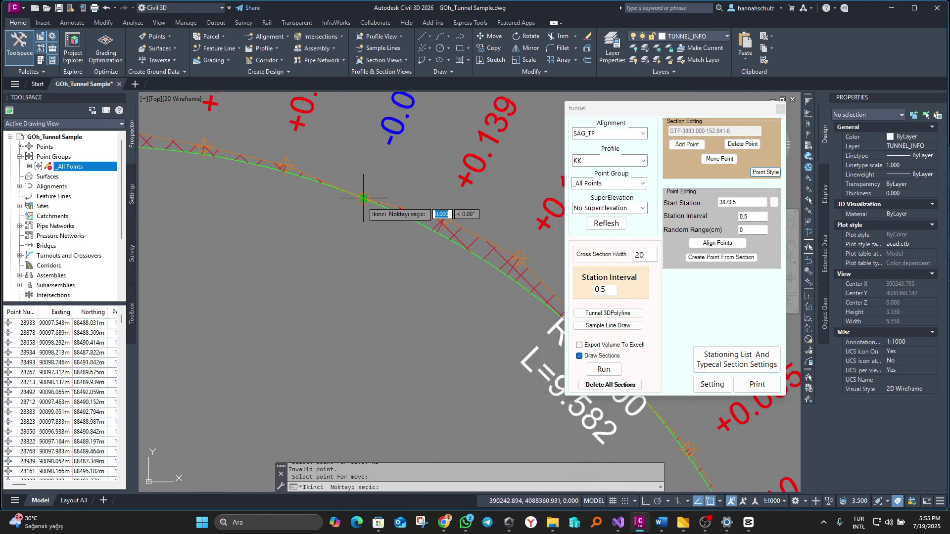
{"action": "left_click", "coordinate": [363, 198]}
{"action": "scroll", "coordinate": [403, 223], "scroll_direction": "down", "scroll_amount": 5}
{"action": "scroll", "coordinate": [306, 243], "scroll_direction": "up", "scroll_amount": 6}
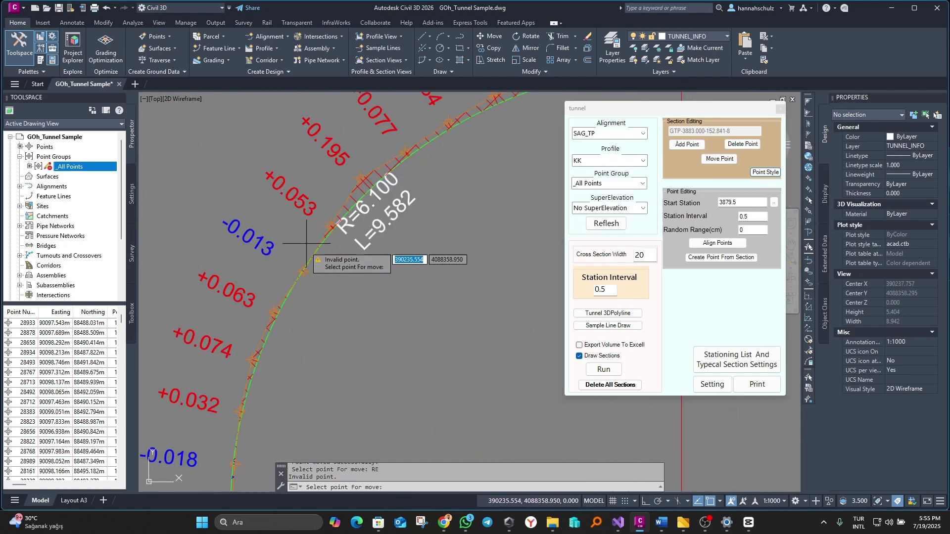
{"action": "left_click", "coordinate": [280, 264]}
{"action": "scroll", "coordinate": [287, 270], "scroll_direction": "down", "scroll_amount": 5}
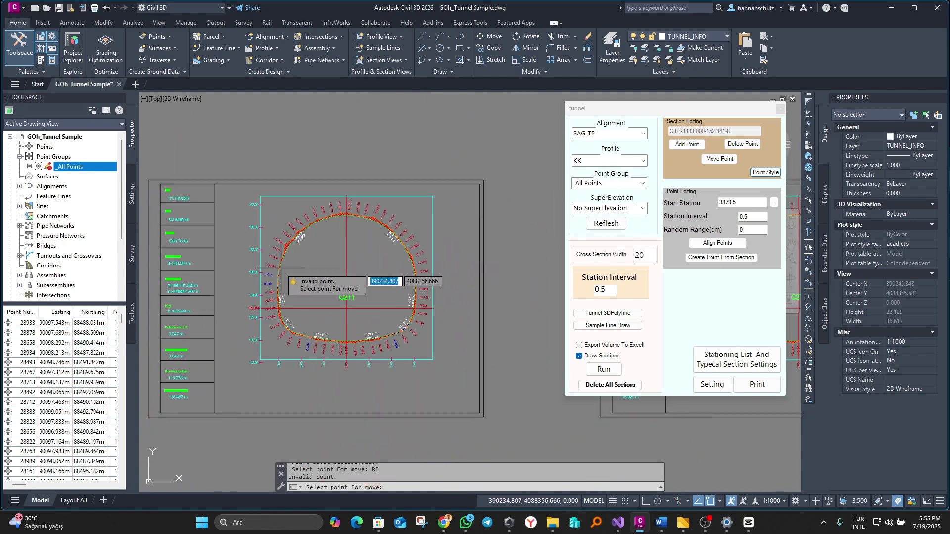
Move the section point at the -0.018 label outside the tunnel's side wall and regenerate the drawing.
{"action": "scroll", "coordinate": [332, 213], "scroll_direction": "up", "scroll_amount": 6}
{"action": "left_click", "coordinate": [384, 207]}
{"action": "type", "text": "RE"}
{"action": "key", "text": "Return"}
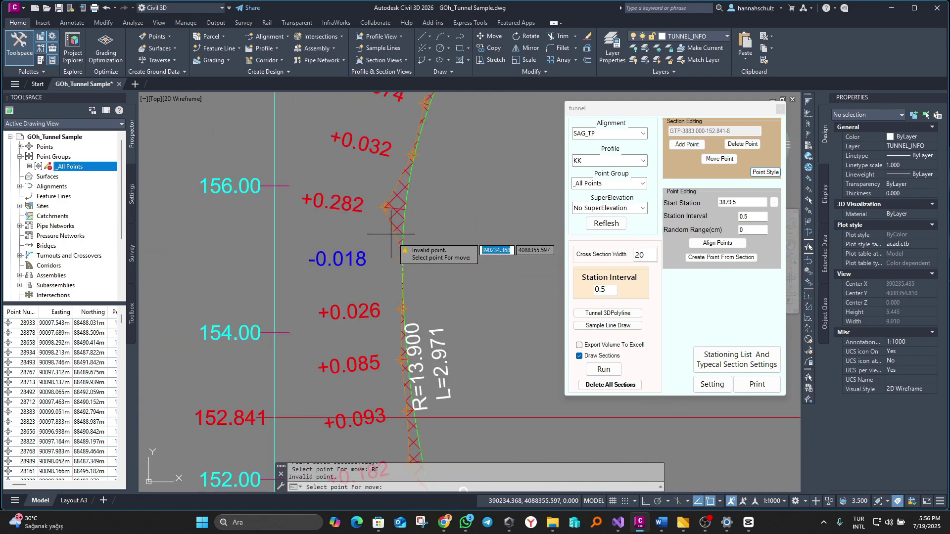
{"action": "scroll", "coordinate": [353, 198], "scroll_direction": "down", "scroll_amount": 5}
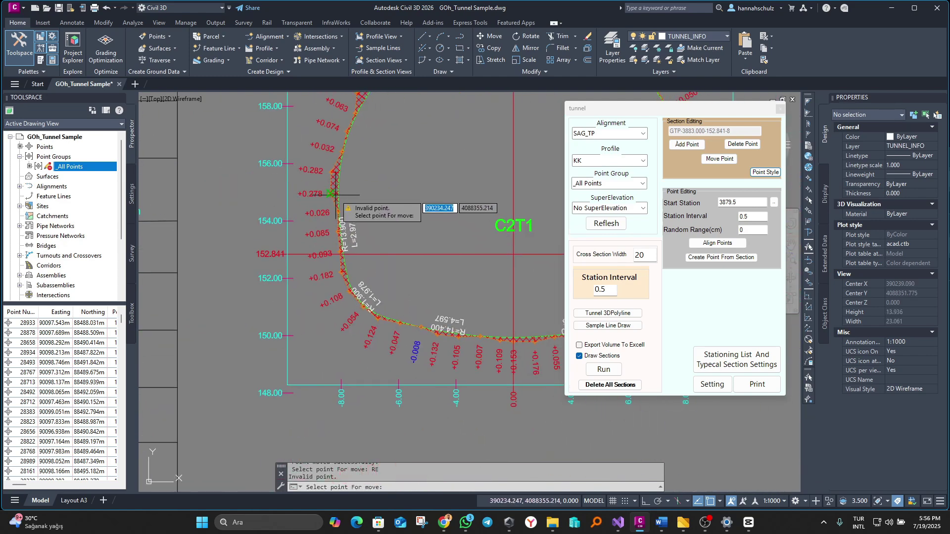
Move the section points at the -0.008 and -0.007 labels outside the station 3883 section's lower outline.
{"action": "scroll", "coordinate": [353, 185], "scroll_direction": "up", "scroll_amount": 6}
{"action": "scroll", "coordinate": [342, 232], "scroll_direction": "down", "scroll_amount": 4}
{"action": "scroll", "coordinate": [393, 207], "scroll_direction": "up", "scroll_amount": 5}
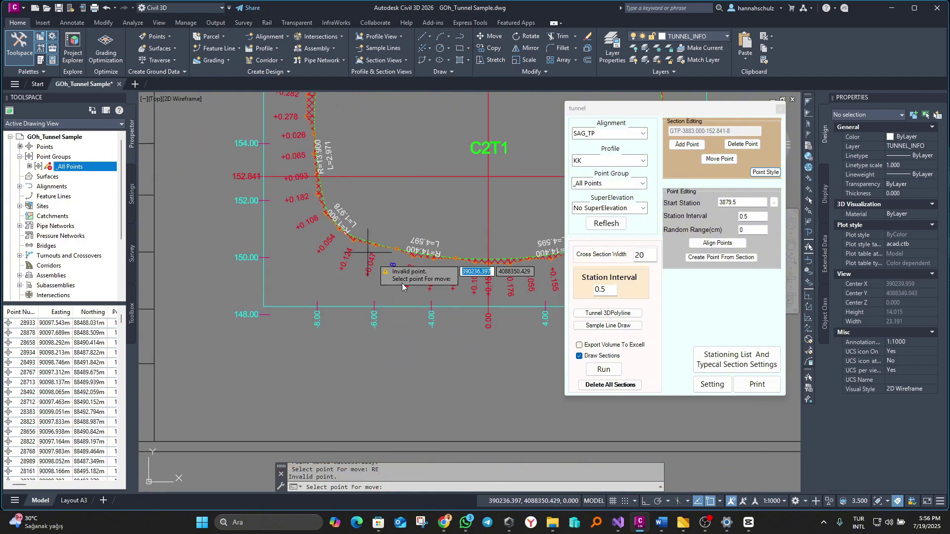
{"action": "scroll", "coordinate": [411, 218], "scroll_direction": "down", "scroll_amount": 6}
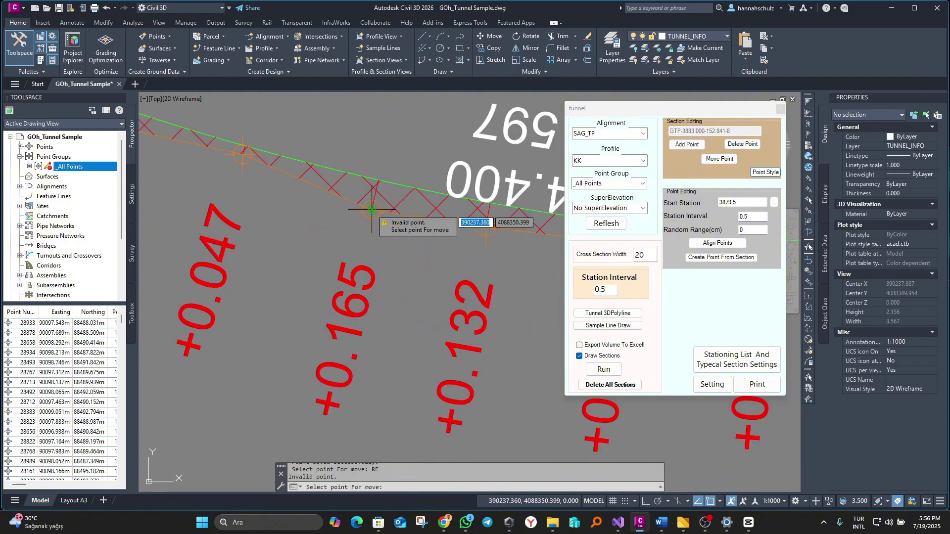
{"action": "scroll", "coordinate": [445, 232], "scroll_direction": "up", "scroll_amount": 8}
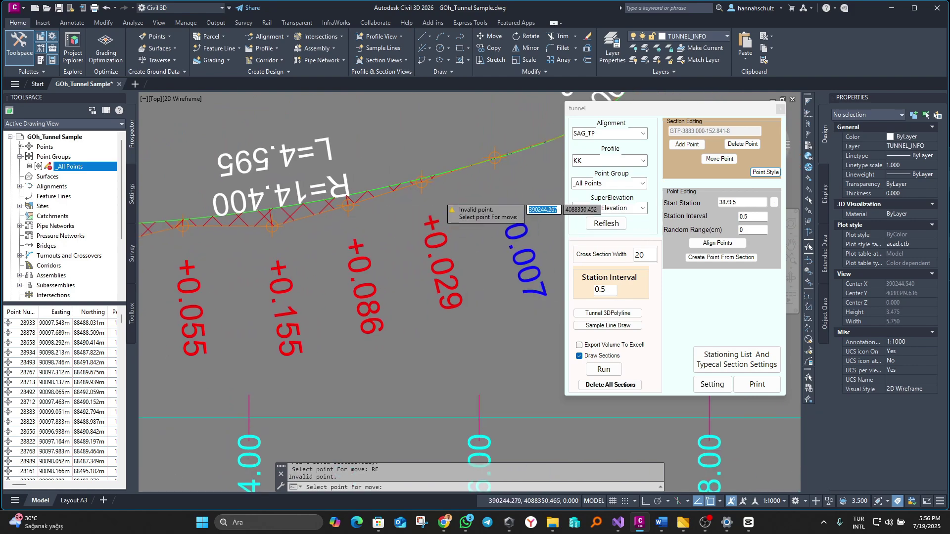
{"action": "scroll", "coordinate": [418, 186], "scroll_direction": "down", "scroll_amount": 12}
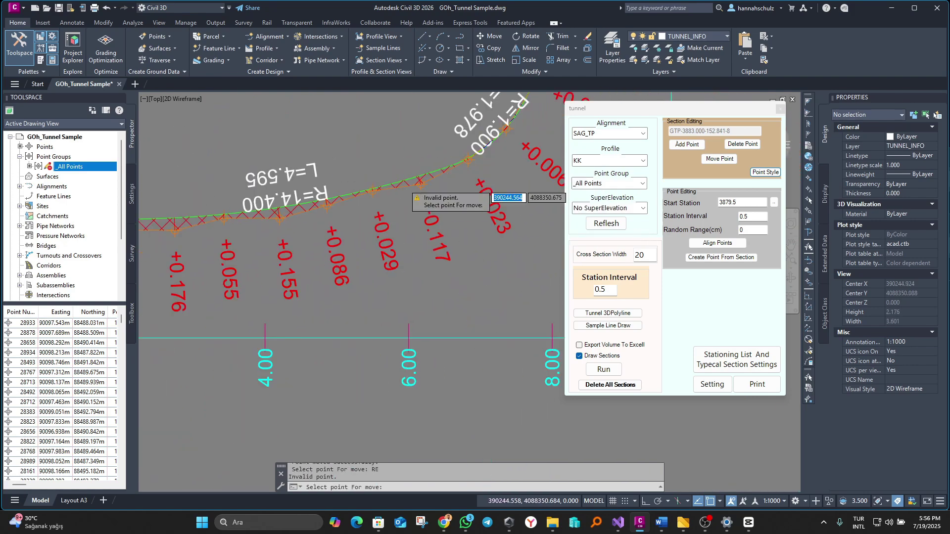
{"action": "middle_click_drag", "start_coordinate": [417, 268], "coordinate": [350, 110]}
{"action": "scroll", "coordinate": [350, 110], "scroll_direction": "down", "scroll_amount": 7}
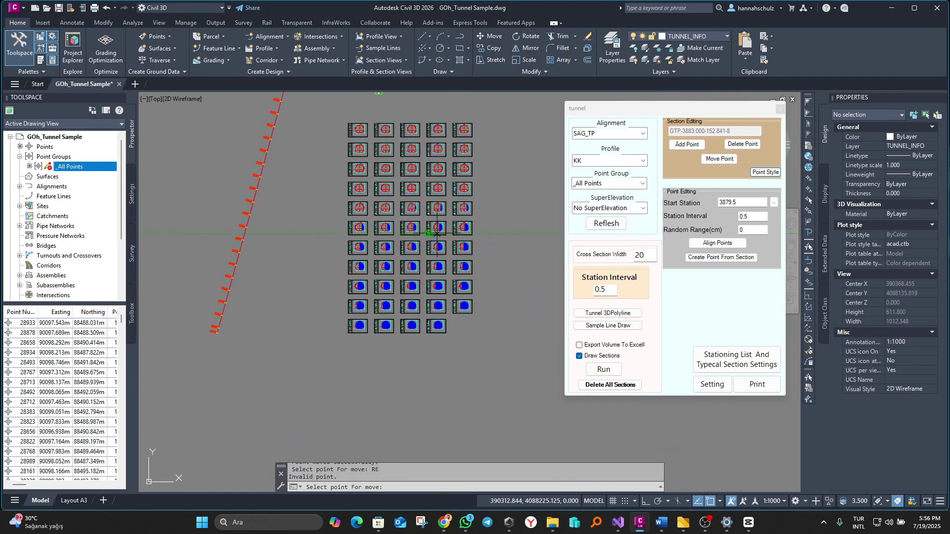
{"action": "key", "text": "Escape"}
Add section points outside the green outline along the missing side wall of the station 3891.500 section.
{"action": "scroll", "coordinate": [442, 185], "scroll_direction": "up", "scroll_amount": 5}
{"action": "scroll", "coordinate": [443, 185], "scroll_direction": "up", "scroll_amount": 5}
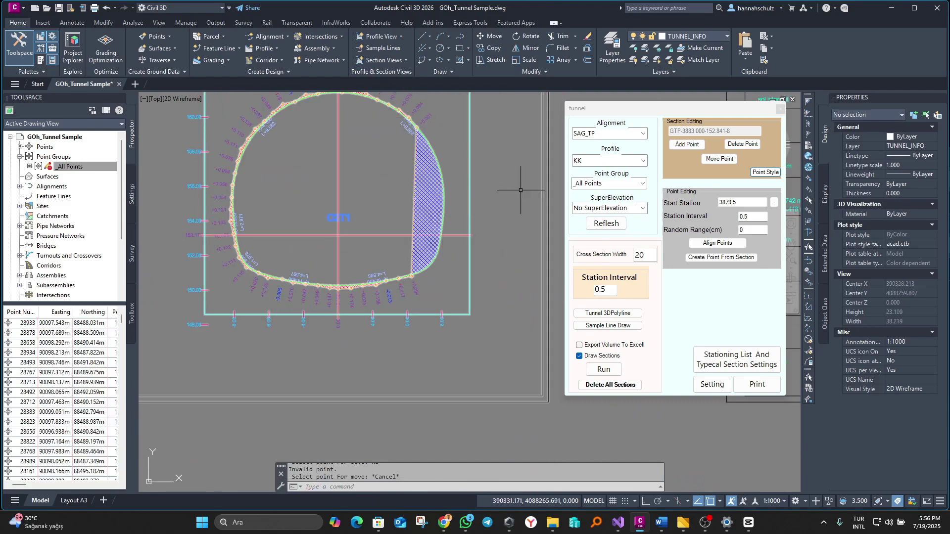
{"action": "left_click", "coordinate": [718, 156]}
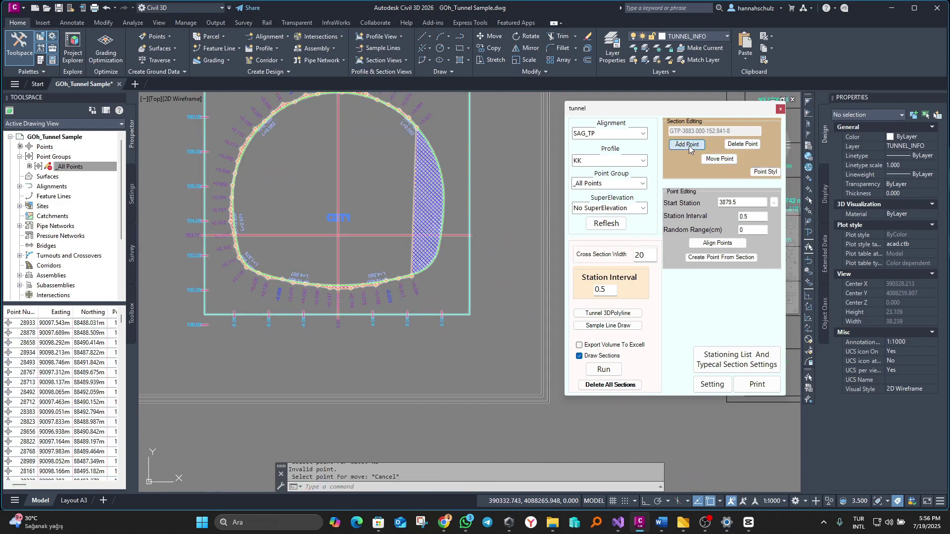
{"action": "scroll", "coordinate": [431, 137], "scroll_direction": "up", "scroll_amount": 6}
{"action": "left_click", "coordinate": [427, 148]}
{"action": "left_click", "coordinate": [484, 207]}
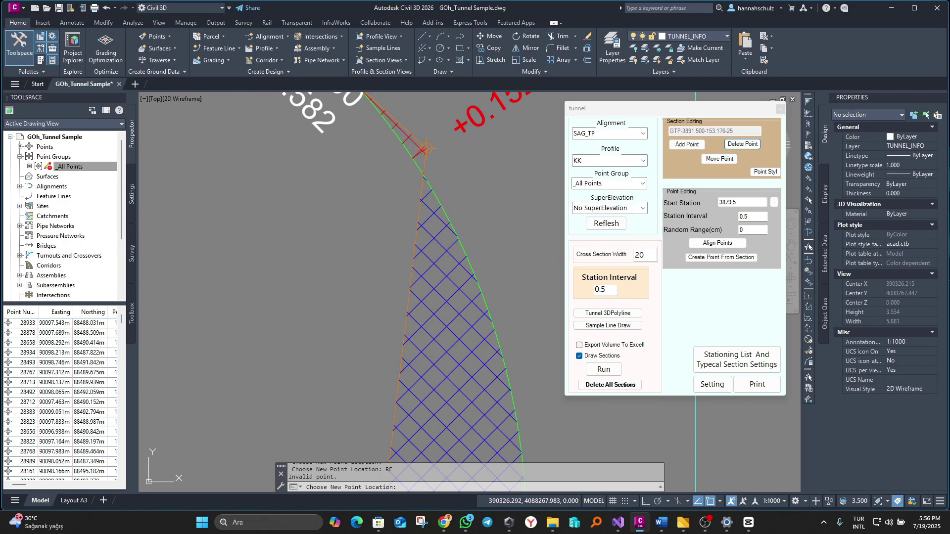
{"action": "middle_click_drag", "start_coordinate": [500, 312], "coordinate": [414, 70]}
{"action": "left_click", "coordinate": [439, 182]}
{"action": "middle_click_drag", "start_coordinate": [482, 298], "coordinate": [452, 157]}
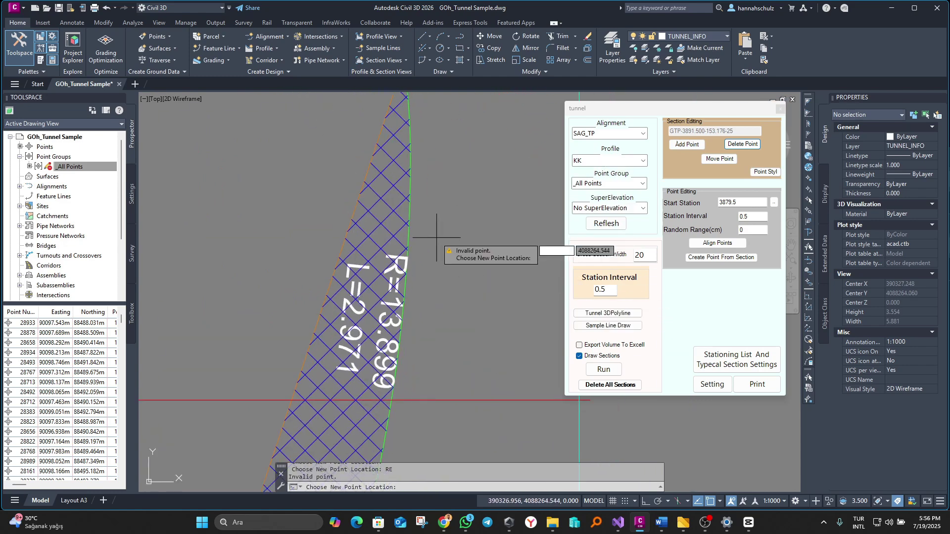
{"action": "left_click", "coordinate": [411, 216]}
{"action": "middle_click_drag", "start_coordinate": [433, 344], "coordinate": [411, 214]}
{"action": "left_click", "coordinate": [412, 218]}
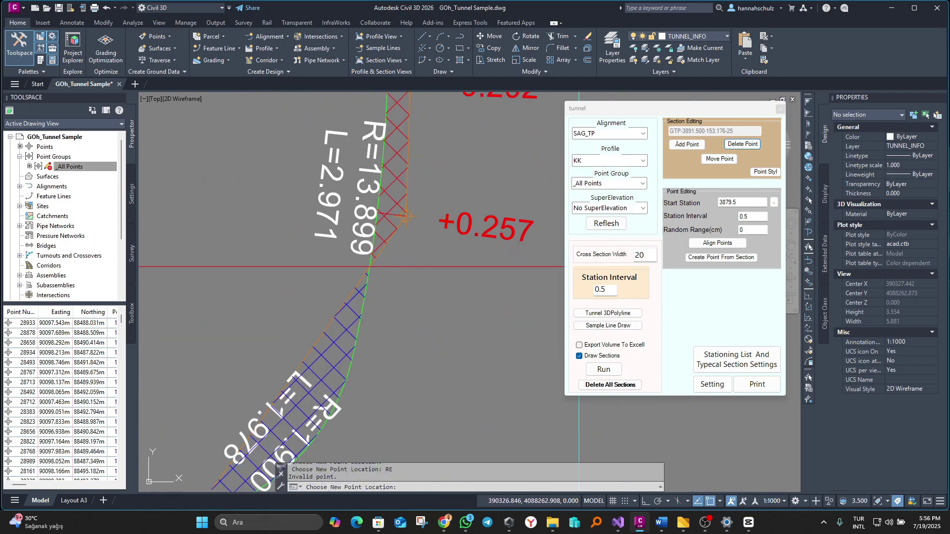
Add section points around the R=1.900 lower corner of the station 3891.500 section, outside the green outline.
{"action": "left_click", "coordinate": [406, 286]}
{"action": "left_click", "coordinate": [394, 354]}
{"action": "scroll", "coordinate": [385, 388], "scroll_direction": "down", "scroll_amount": 2}
{"action": "middle_click_drag", "start_coordinate": [386, 395], "coordinate": [438, 196]}
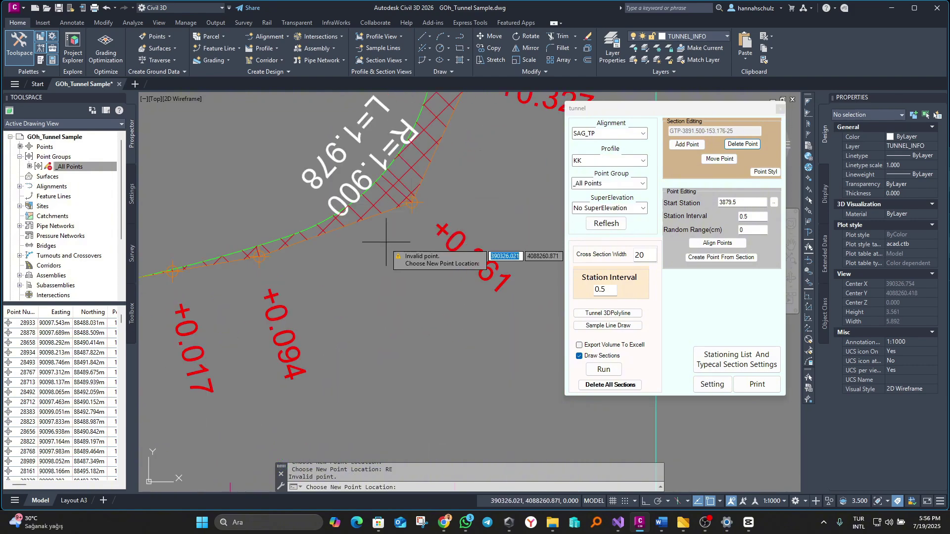
Add section points outside the green outline across the gap in the side wall and lower corner of the station 3894 section.
{"action": "scroll", "coordinate": [421, 205], "scroll_direction": "down", "scroll_amount": 10}
{"action": "scroll", "coordinate": [420, 202], "scroll_direction": "up", "scroll_amount": 8}
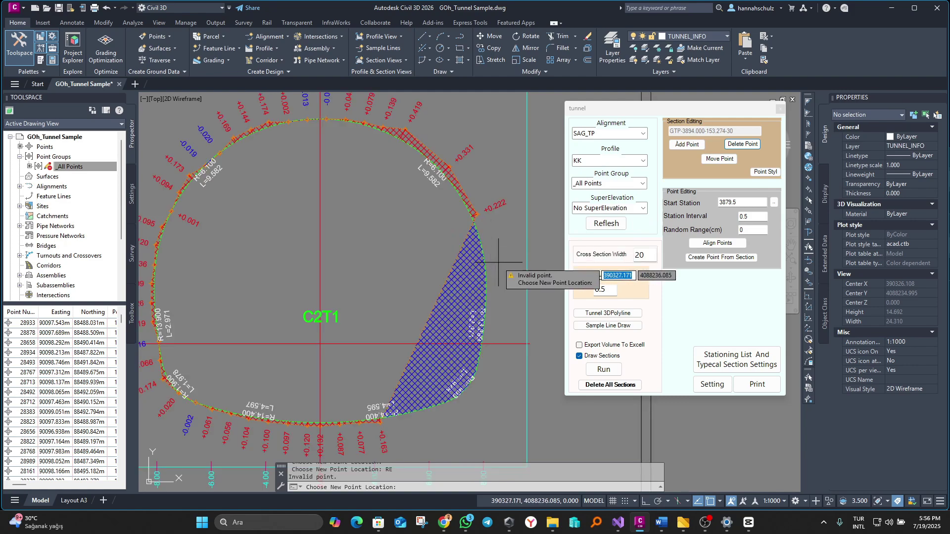
{"action": "scroll", "coordinate": [363, 396], "scroll_direction": "up", "scroll_amount": 4}
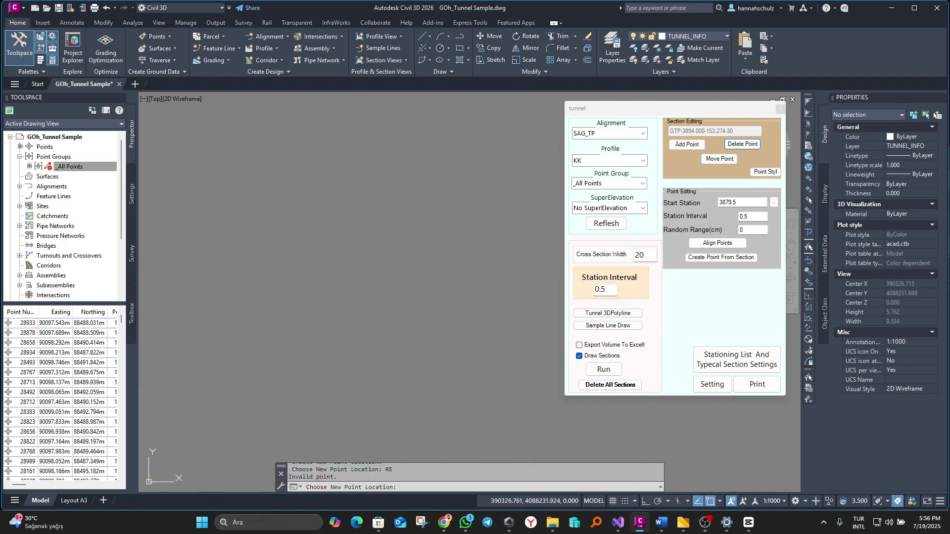
{"action": "left_click", "coordinate": [363, 395]}
{"action": "scroll", "coordinate": [366, 392], "scroll_direction": "down", "scroll_amount": 6}
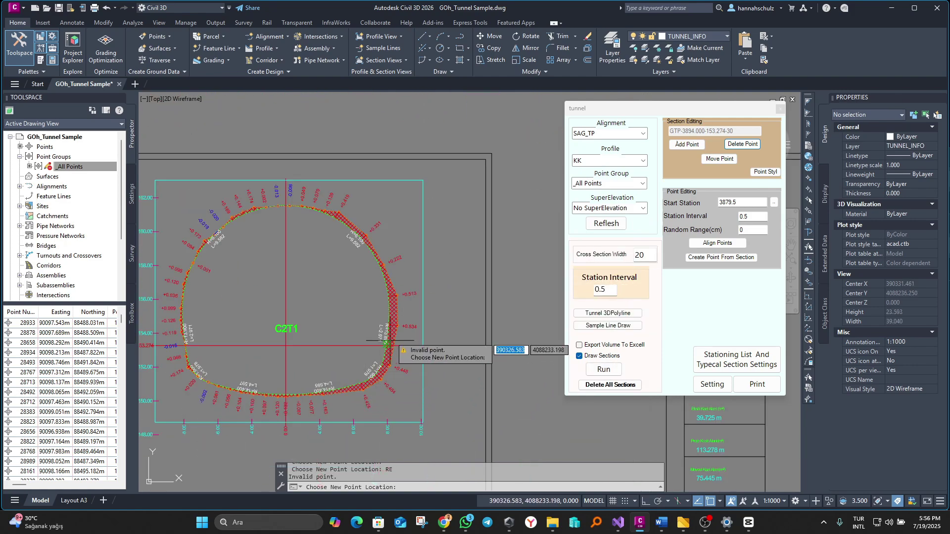
{"action": "key", "text": "Escape"}
Delete the section points at the +0.419 and +0.331 labels on the station 3894 section's upper arc and regenerate the drawing.
{"action": "scroll", "coordinate": [339, 208], "scroll_direction": "up", "scroll_amount": 8}
{"action": "scroll", "coordinate": [329, 236], "scroll_direction": "up", "scroll_amount": 8}
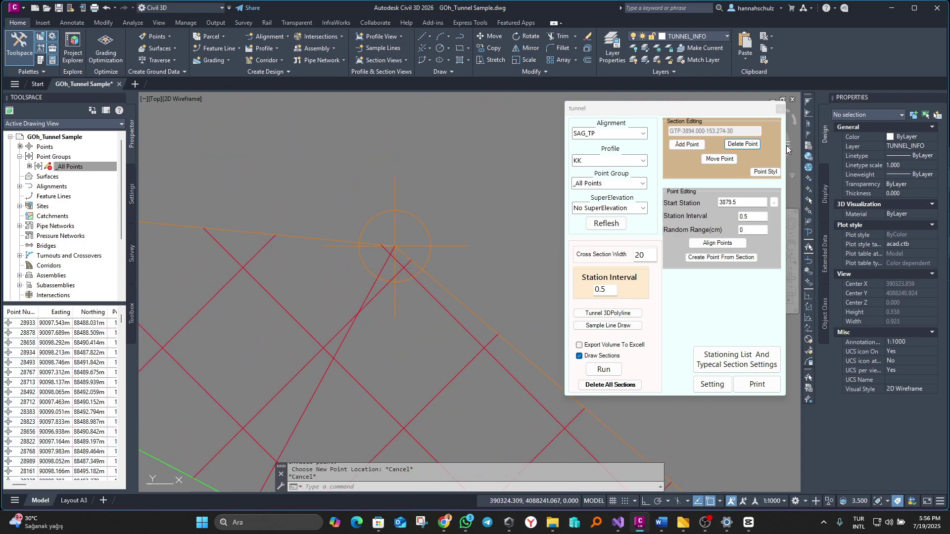
{"action": "type", "text": "RE"}
{"action": "key", "text": "Return"}
{"action": "scroll", "coordinate": [434, 232], "scroll_direction": "down", "scroll_amount": 5}
{"action": "scroll", "coordinate": [430, 213], "scroll_direction": "up", "scroll_amount": 6}
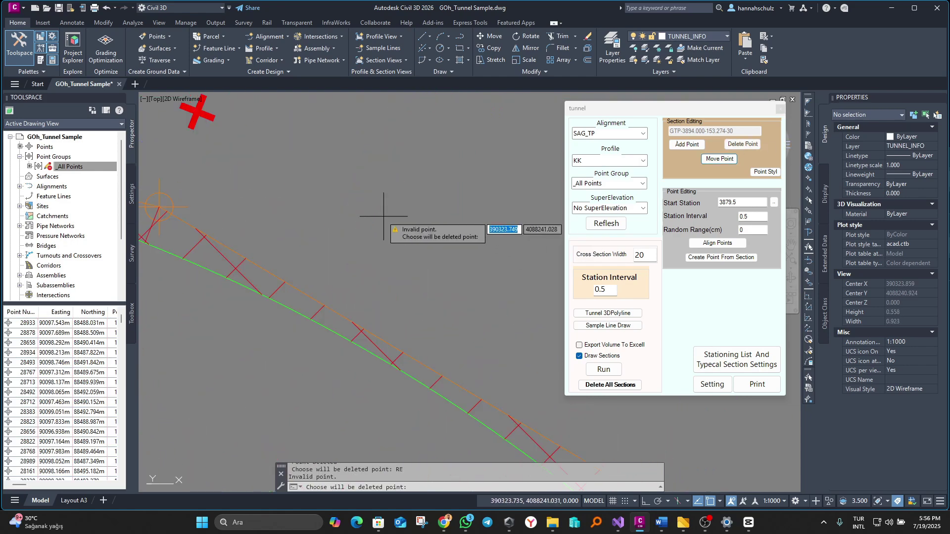
{"action": "scroll", "coordinate": [445, 212], "scroll_direction": "down", "scroll_amount": 8}
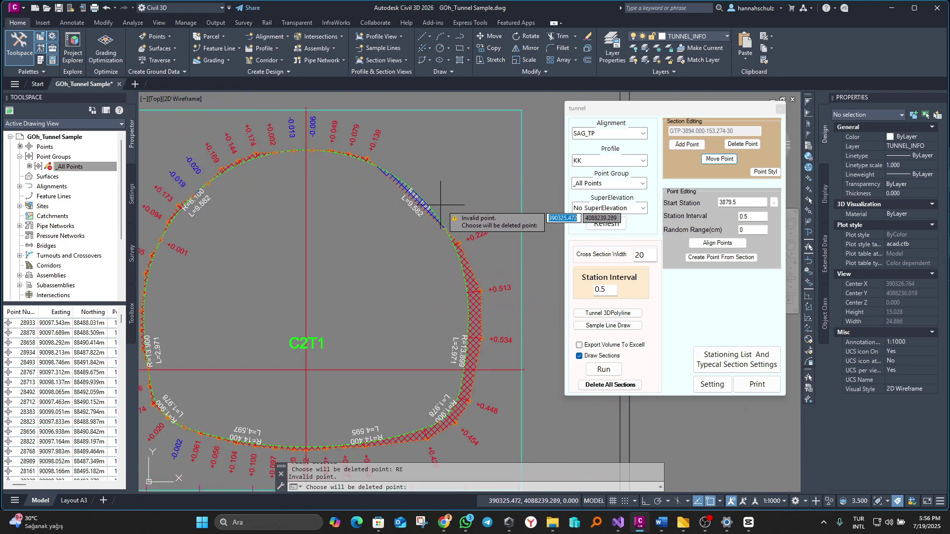
{"action": "key", "text": "Escape"}
Add replacement section points outside the R=6.100 upper arc where the two points were deleted.
{"action": "scroll", "coordinate": [421, 194], "scroll_direction": "up", "scroll_amount": 5}
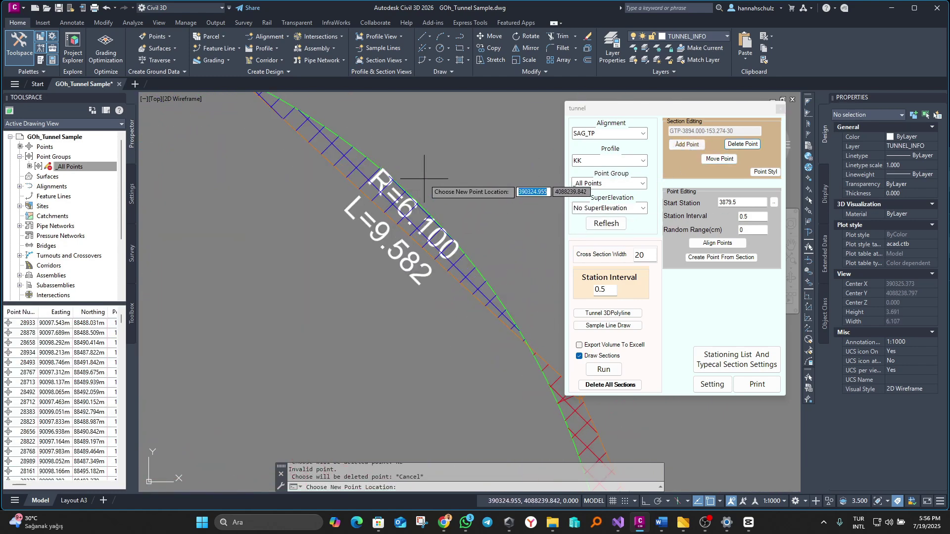
{"action": "scroll", "coordinate": [425, 175], "scroll_direction": "down", "scroll_amount": 5}
{"action": "middle_click_drag", "start_coordinate": [333, 196], "coordinate": [389, 198]}
{"action": "scroll", "coordinate": [360, 144], "scroll_direction": "up", "scroll_amount": 10}
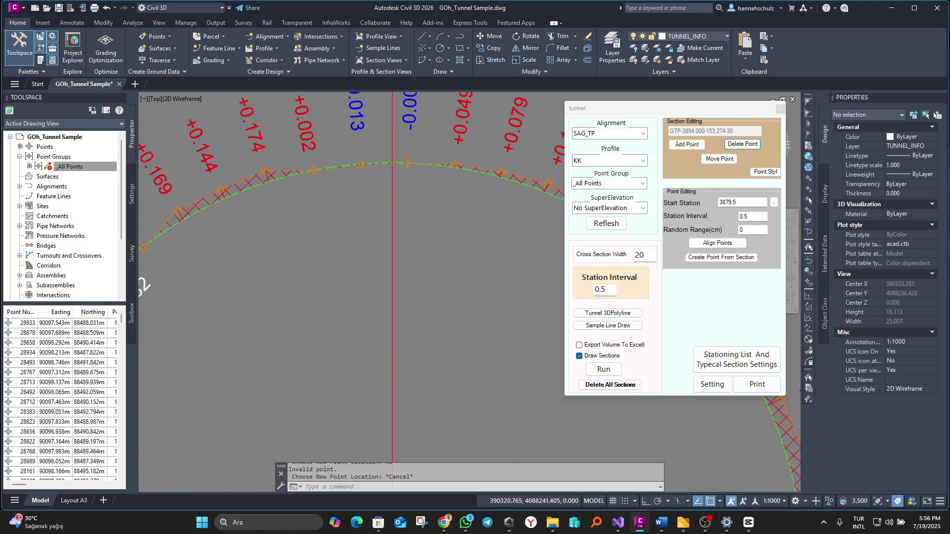
{"action": "key", "text": "Escape"}
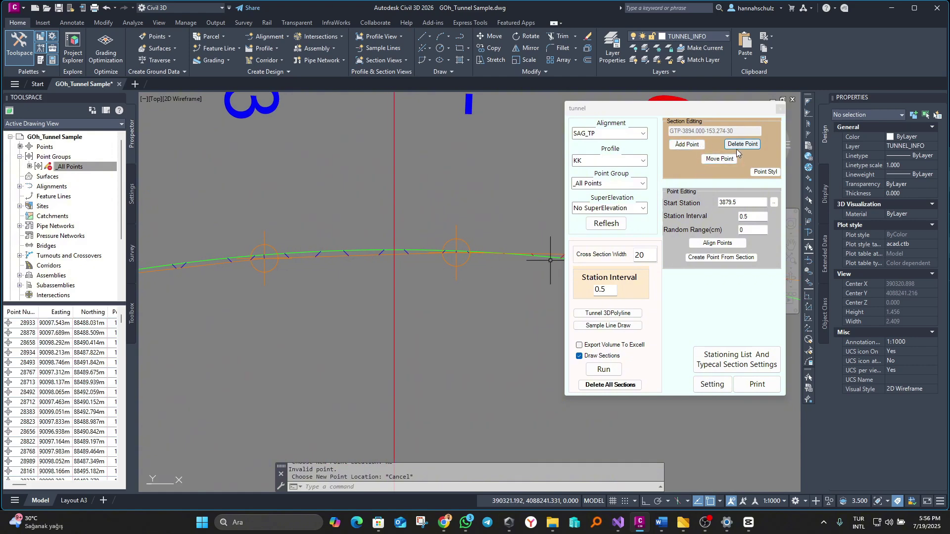
Move the two crown points at the -0.013 and -0.006 labels above the green tunnel outline.
{"action": "left_click", "coordinate": [719, 159]}
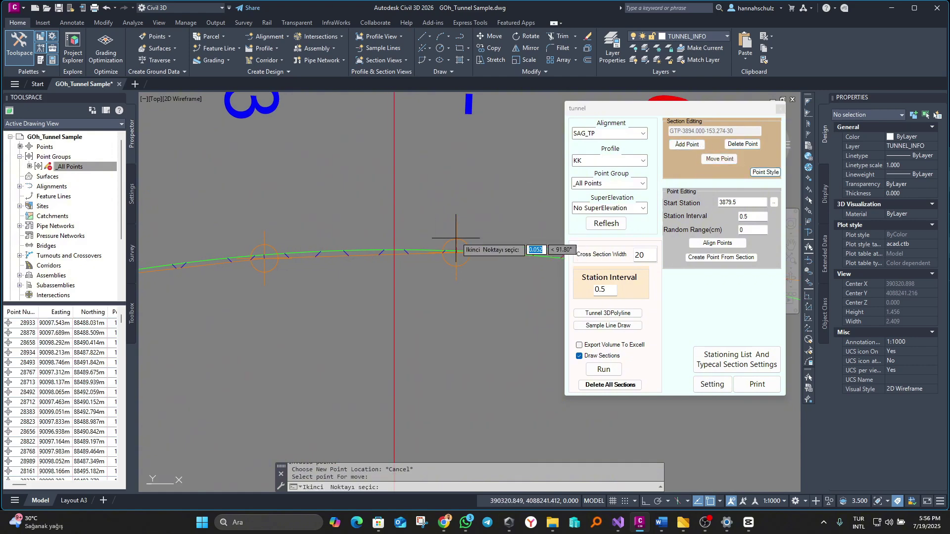
{"action": "left_click", "coordinate": [264, 256]}
{"action": "left_click", "coordinate": [257, 214]}
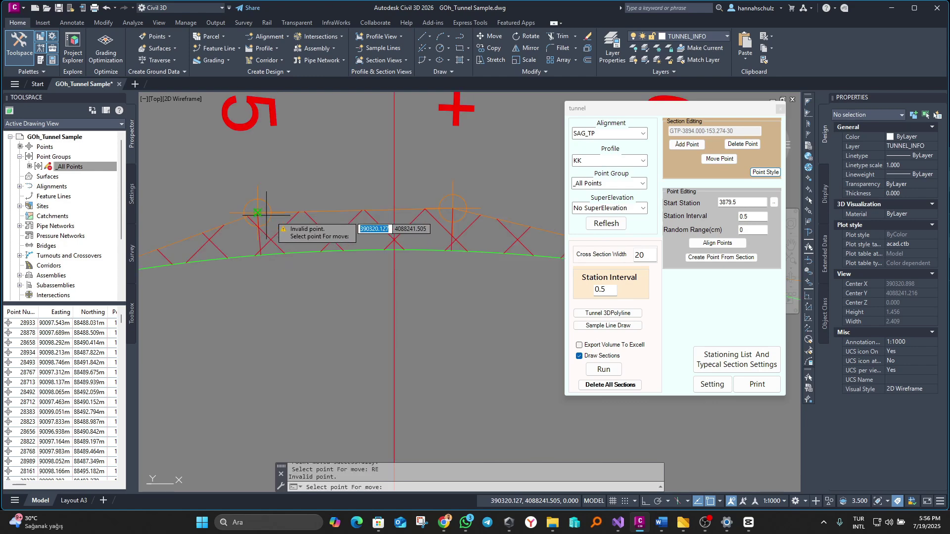
{"action": "scroll", "coordinate": [243, 277], "scroll_direction": "down", "scroll_amount": 5}
Move the shoulder points at the -0.020 and -0.019 labels outside the R=6.100 arc of the station 3894 section.
{"action": "scroll", "coordinate": [296, 238], "scroll_direction": "up", "scroll_amount": 6}
{"action": "left_click", "coordinate": [258, 221]}
{"action": "scroll", "coordinate": [228, 203], "scroll_direction": "down", "scroll_amount": 3}
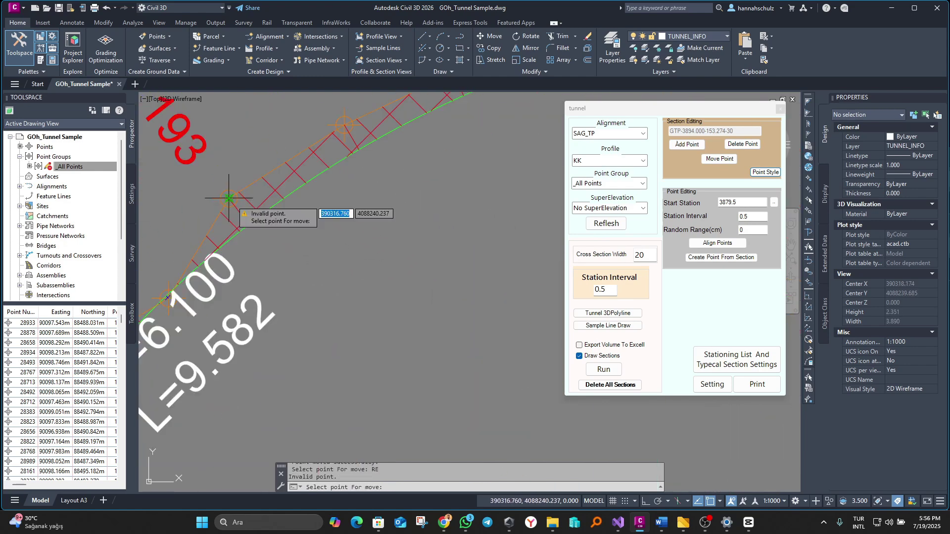
{"action": "key", "text": "Escape"}
{"action": "scroll", "coordinate": [350, 265], "scroll_direction": "down", "scroll_amount": 5}
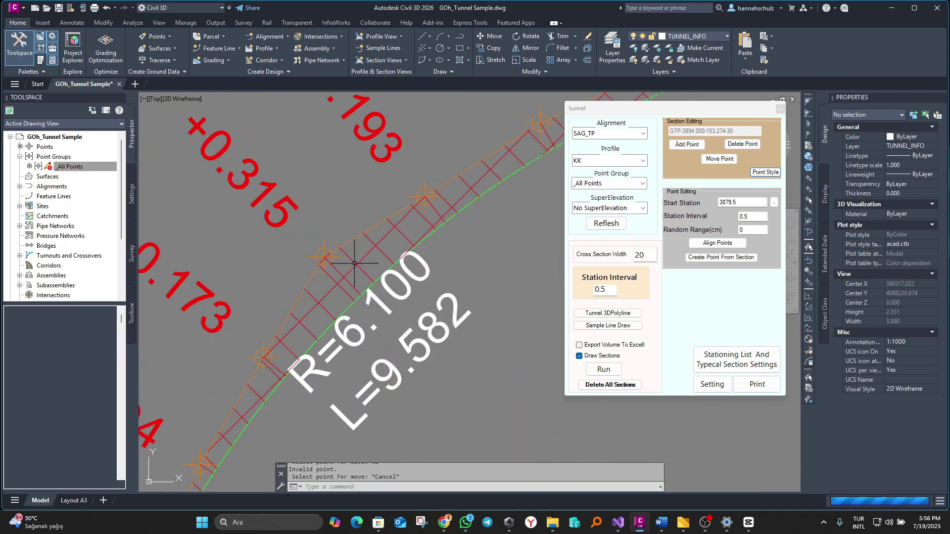
Move the section point at the -0.016 label, near the 153.274 elevation line, outside the tunnel's side wall.
{"action": "scroll", "coordinate": [322, 296], "scroll_direction": "up", "scroll_amount": 4}
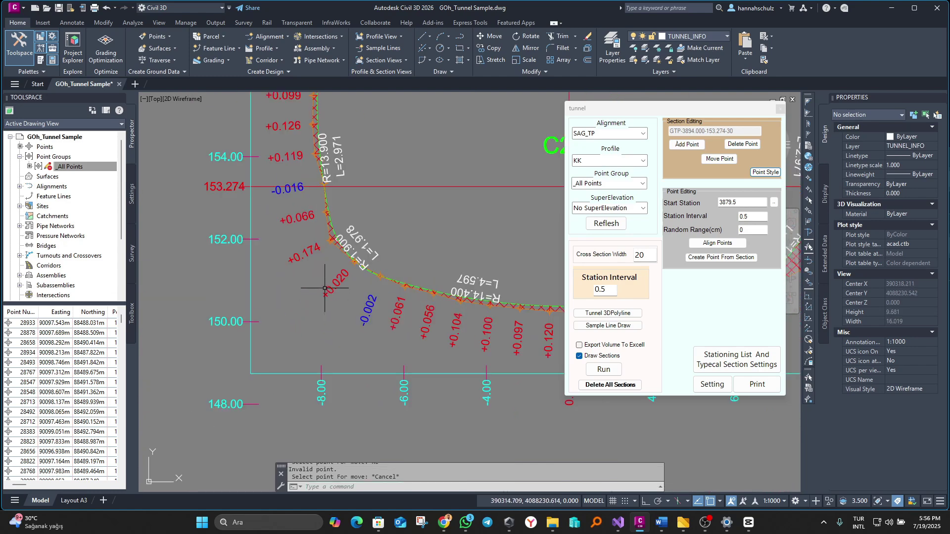
{"action": "left_click", "coordinate": [722, 160]}
{"action": "scroll", "coordinate": [346, 198], "scroll_direction": "up", "scroll_amount": 6}
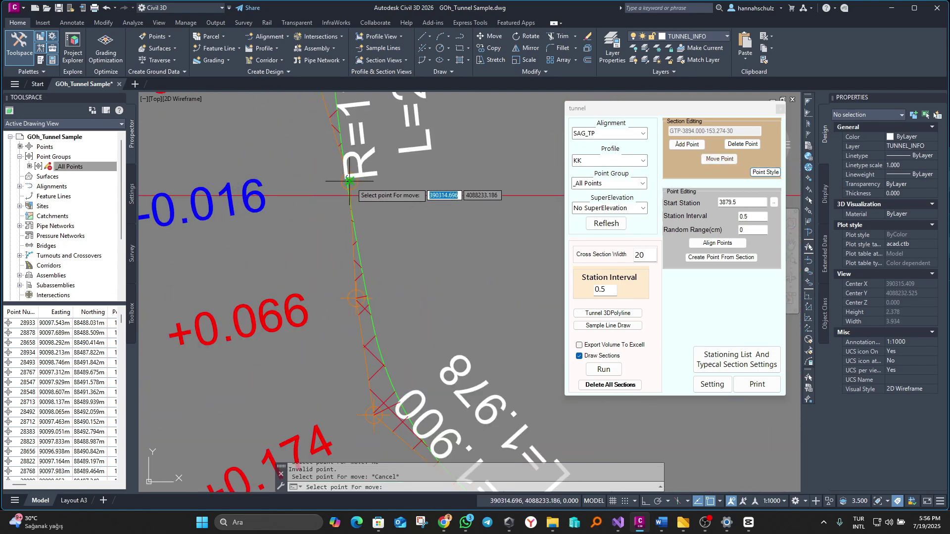
{"action": "left_click", "coordinate": [321, 189]}
{"action": "scroll", "coordinate": [321, 198], "scroll_direction": "down", "scroll_amount": 5}
{"action": "scroll", "coordinate": [364, 208], "scroll_direction": "up", "scroll_amount": 5}
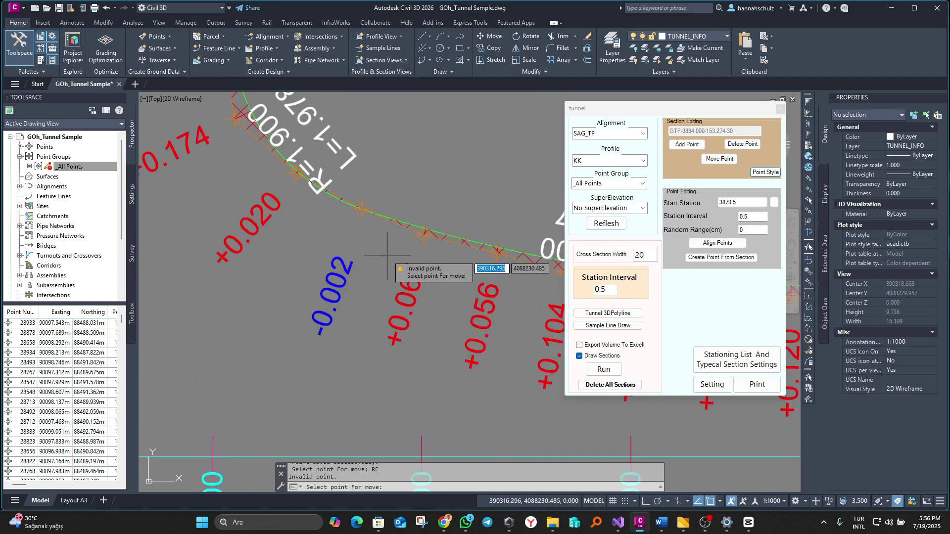
End the point moving on the station 3+894.000 section.
{"action": "type", "text": "RE"}
{"action": "key", "text": "Return"}
{"action": "scroll", "coordinate": [459, 246], "scroll_direction": "down", "scroll_amount": 7}
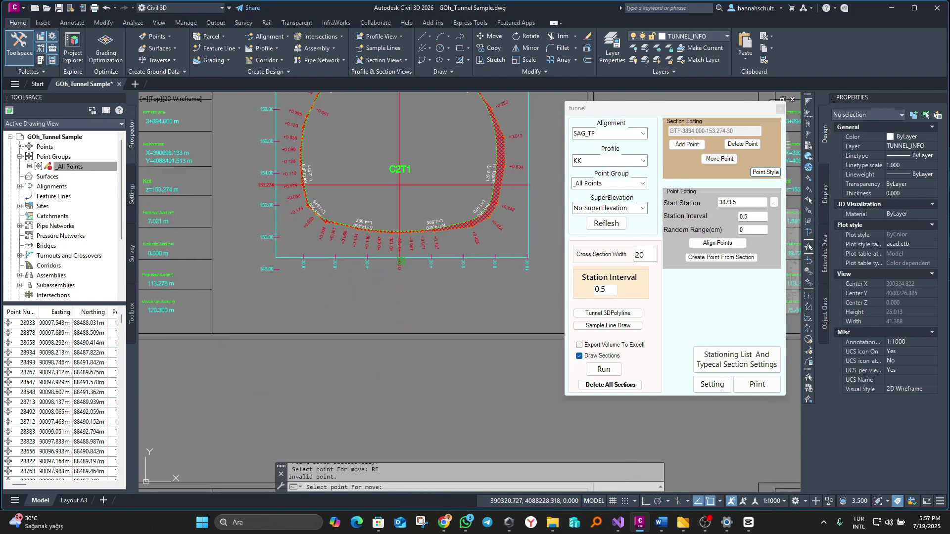
{"action": "scroll", "coordinate": [459, 246], "scroll_direction": "down", "scroll_amount": 3}
{"action": "key", "text": "Escape"}
Add section points from the crown down the unmeasured R=6.100 arc of the station 3+896.500 section, about 0.24 to 0.28 m outside the outline.
{"action": "scroll", "coordinate": [367, 153], "scroll_direction": "up", "scroll_amount": 8}
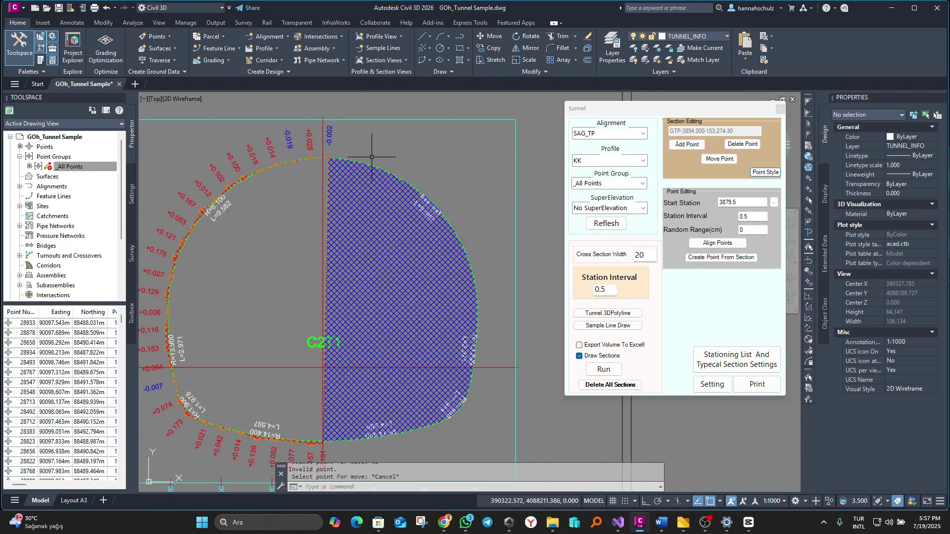
{"action": "left_click", "coordinate": [690, 144]}
{"action": "left_click", "coordinate": [329, 130]}
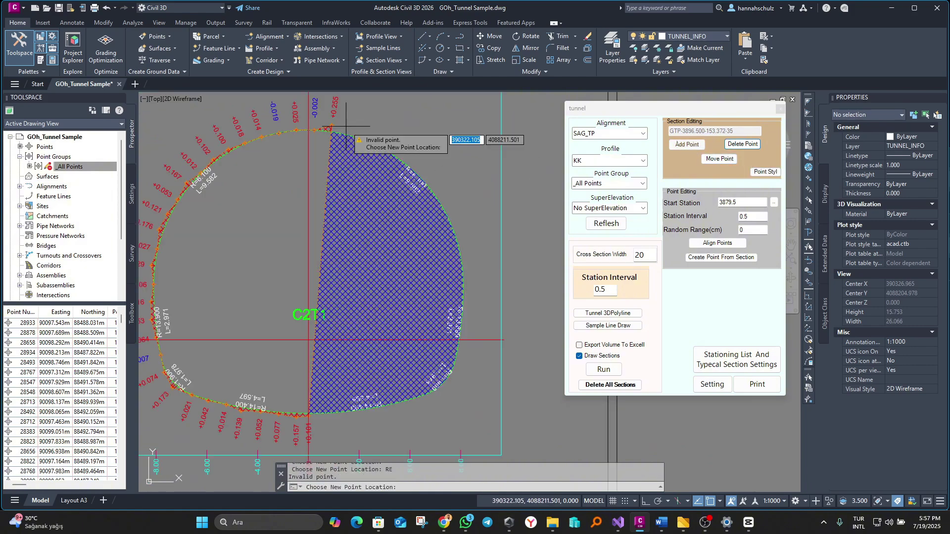
{"action": "left_click", "coordinate": [369, 136]}
{"action": "left_click", "coordinate": [401, 154]}
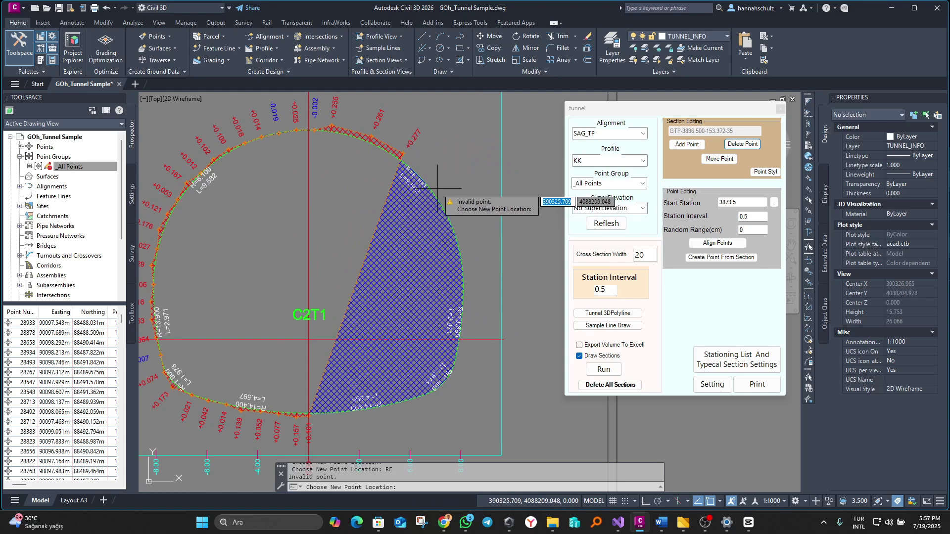
{"action": "left_click", "coordinate": [436, 189]}
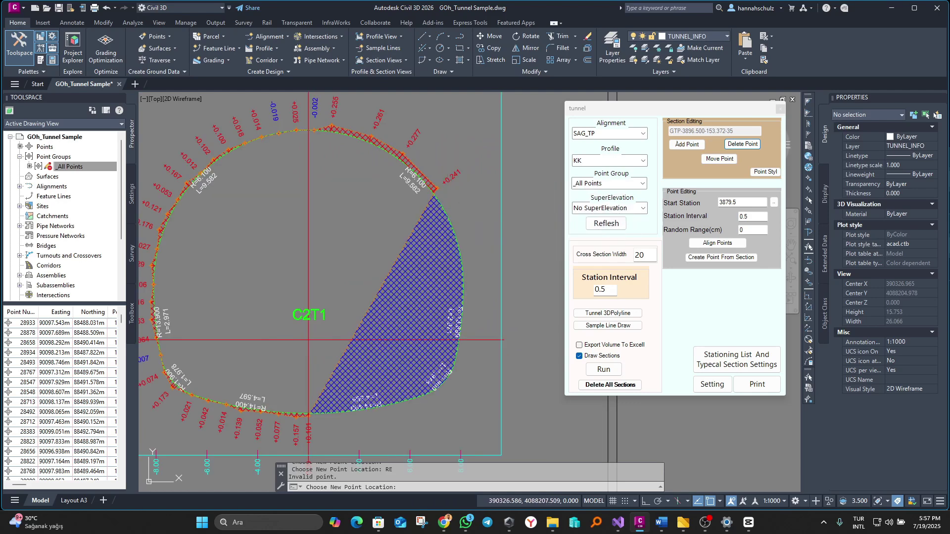
{"action": "left_click", "coordinate": [461, 229]}
Add the remaining section points outside the side wall, around the R=1.900 corner and along the R=14.400 invert of the station 3+896.500 section.
{"action": "mouse_move", "coordinate": [491, 311]}
{"action": "middle_mouse_down"}
{"action": "mouse_move", "coordinate": [460, 229]}
{"action": "mouse_move", "coordinate": [461, 175]}
{"action": "middle_mouse_up"}
{"action": "scroll", "coordinate": [461, 175], "scroll_direction": "up", "scroll_amount": 2}
{"action": "left_click", "coordinate": [435, 126]}
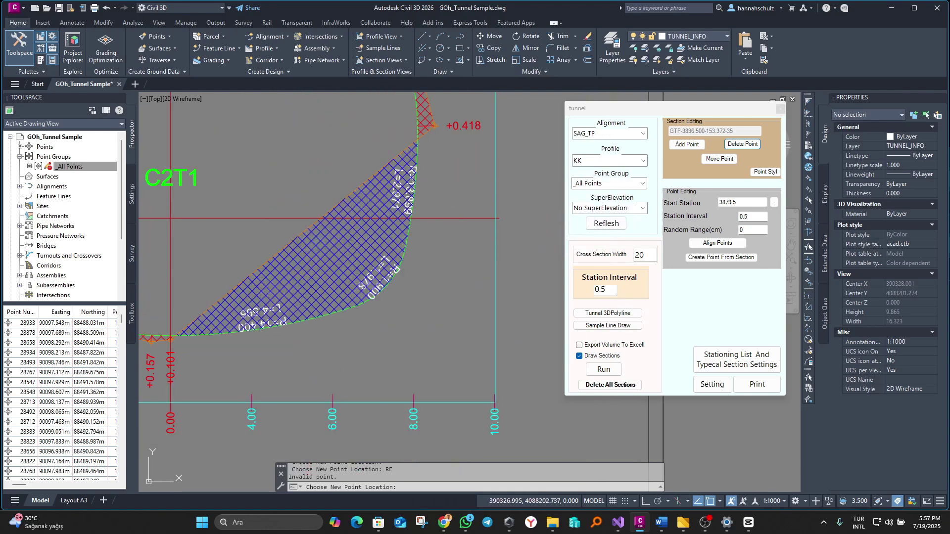
{"action": "left_click", "coordinate": [429, 234]}
{"action": "left_click", "coordinate": [401, 302]}
{"action": "left_click", "coordinate": [363, 319]}
{"action": "left_click", "coordinate": [290, 339]}
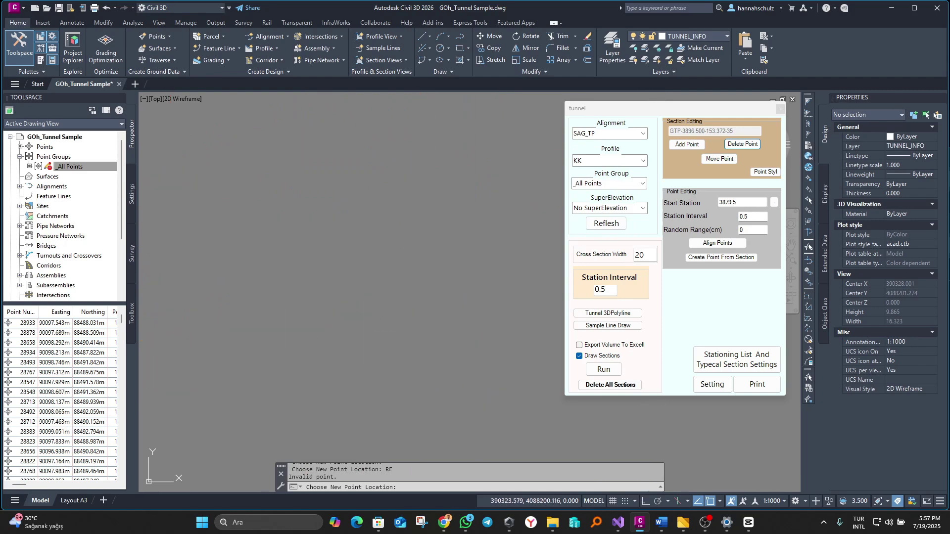
{"action": "scroll", "coordinate": [426, 371], "scroll_direction": "up", "scroll_amount": 2}
{"action": "key", "text": "Escape"}
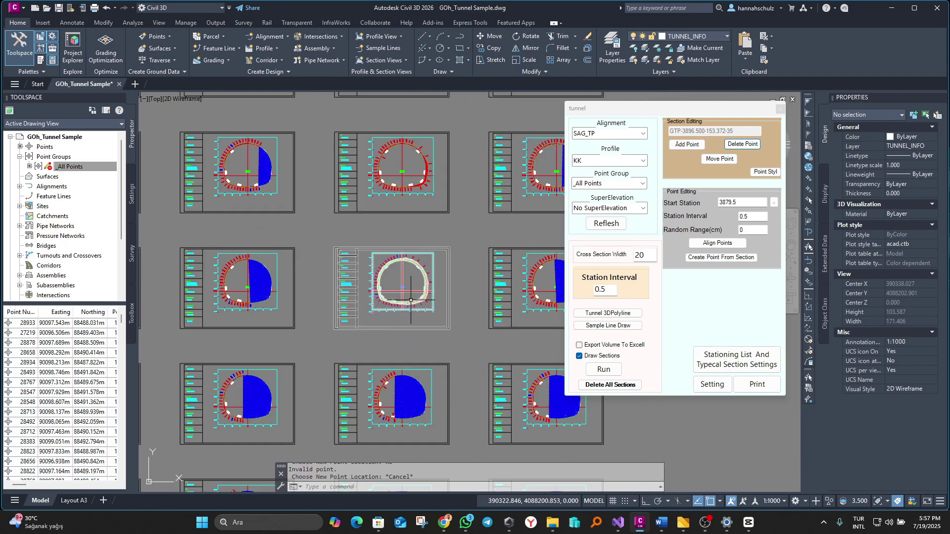
Examine the excavation area values in the station 3+896.500 section's information table.
{"action": "scroll", "coordinate": [411, 300], "scroll_direction": "up", "scroll_amount": 6}
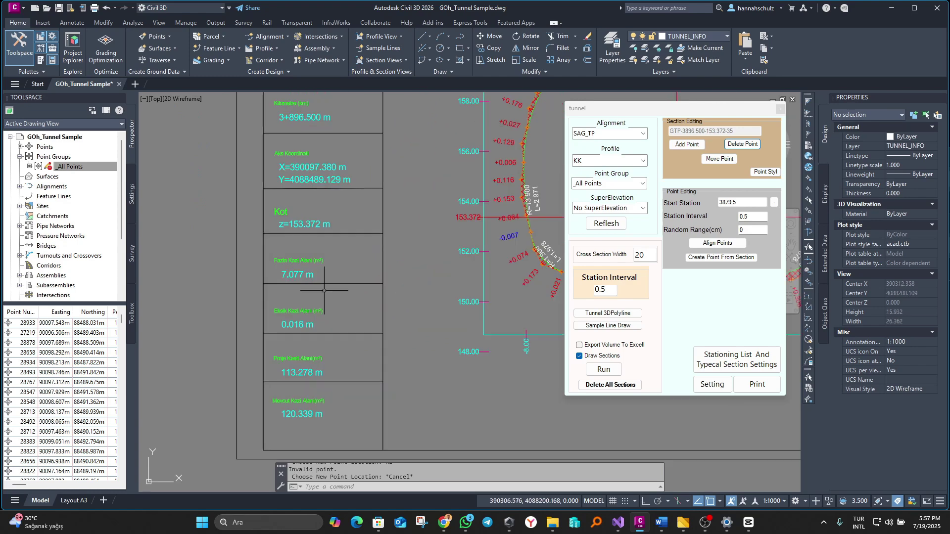
{"action": "middle_click_drag", "start_coordinate": [324, 291], "coordinate": [317, 236]}
{"action": "scroll", "coordinate": [317, 307], "scroll_direction": "down", "scroll_amount": 2}
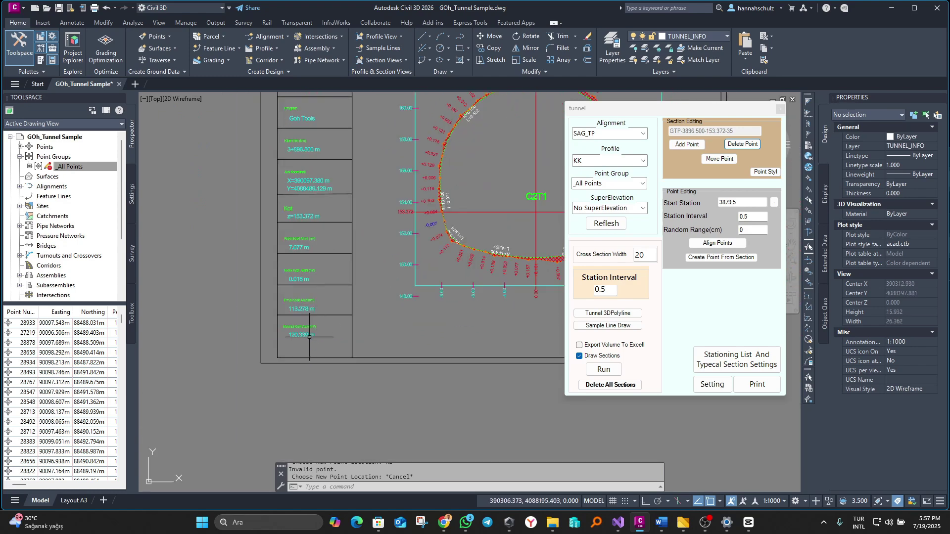
{"action": "scroll", "coordinate": [403, 225], "scroll_direction": "down", "scroll_amount": 8}
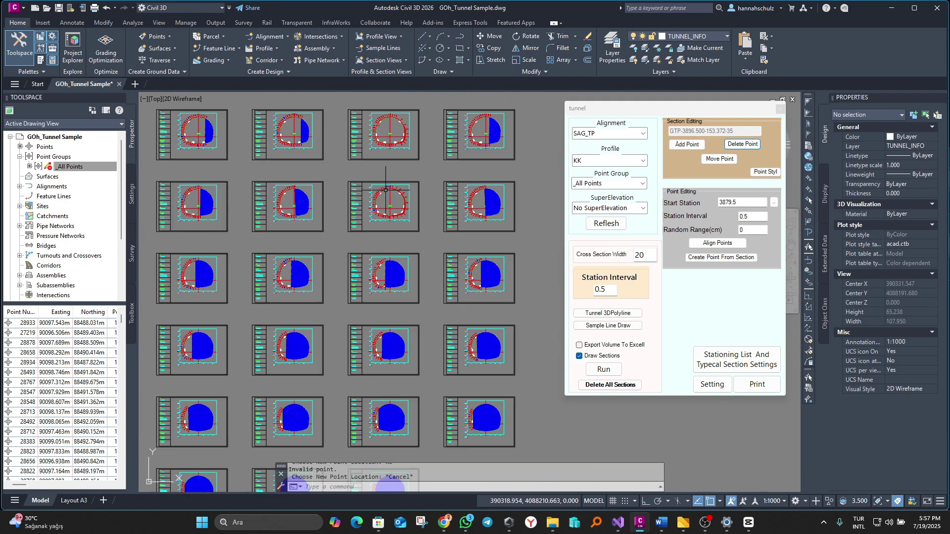
{"action": "scroll", "coordinate": [426, 223], "scroll_direction": "up", "scroll_amount": 10}
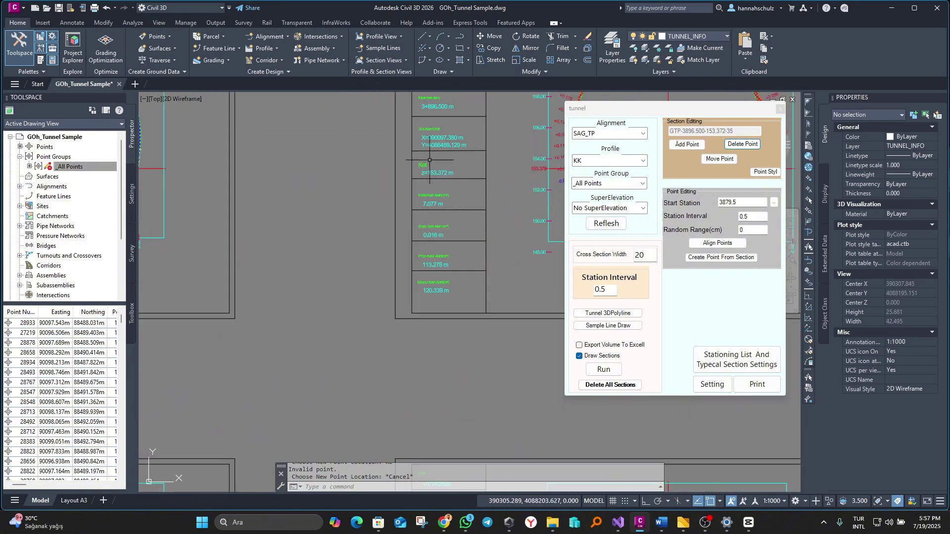
{"action": "scroll", "coordinate": [443, 253], "scroll_direction": "down", "scroll_amount": 3}
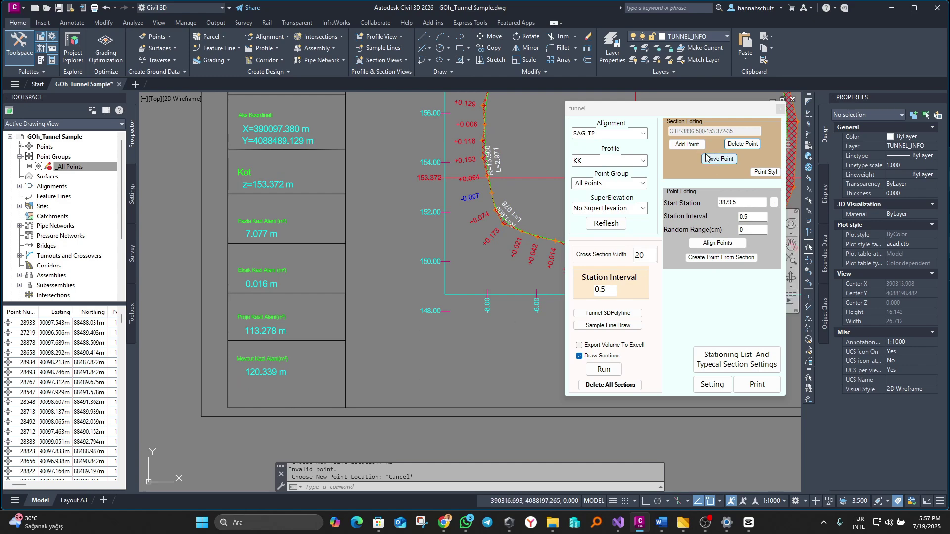
Move the station 3+896.500 side wall point at the -0.007 label about 0.5 m outside the outline.
{"action": "scroll", "coordinate": [487, 196], "scroll_direction": "up", "scroll_amount": 4}
{"action": "left_click", "coordinate": [483, 201]}
{"action": "type", "text": "RE"}
{"action": "key", "text": "Return"}
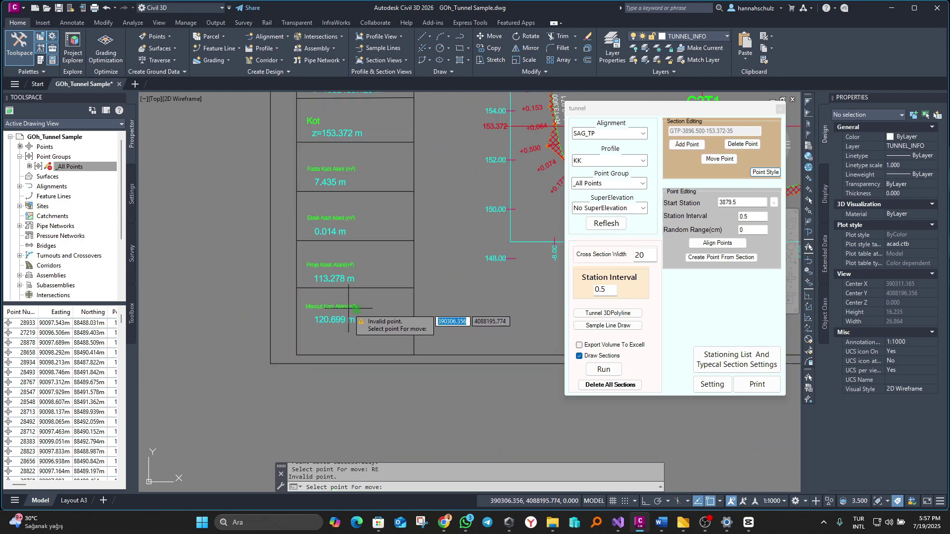
Move the crown points at the -0.019 and -0.002 labels outside the station 3+896.500 section's outline.
{"action": "scroll", "coordinate": [351, 234], "scroll_direction": "down", "scroll_amount": 2}
{"action": "scroll", "coordinate": [514, 173], "scroll_direction": "up", "scroll_amount": 4}
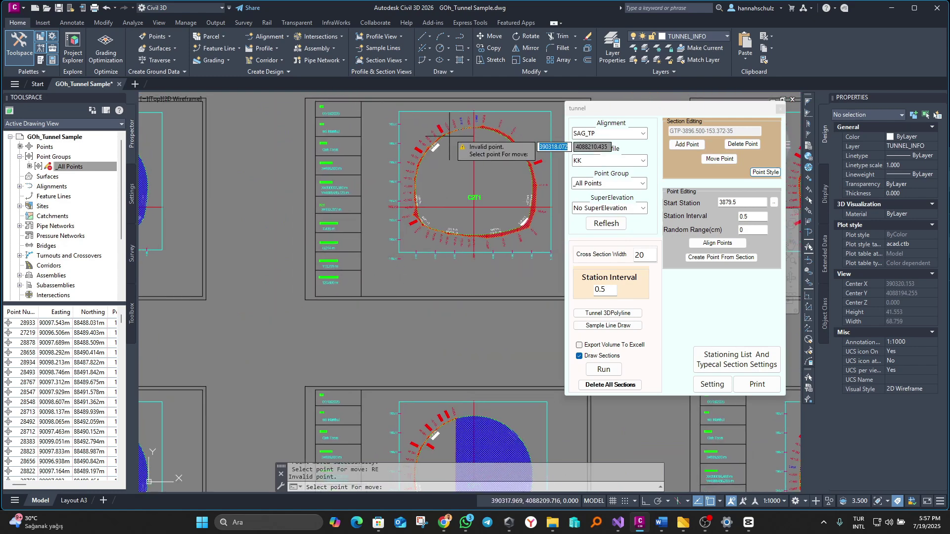
{"action": "left_click", "coordinate": [491, 142]}
{"action": "scroll", "coordinate": [479, 135], "scroll_direction": "up", "scroll_amount": 2}
{"action": "left_click", "coordinate": [479, 135]}
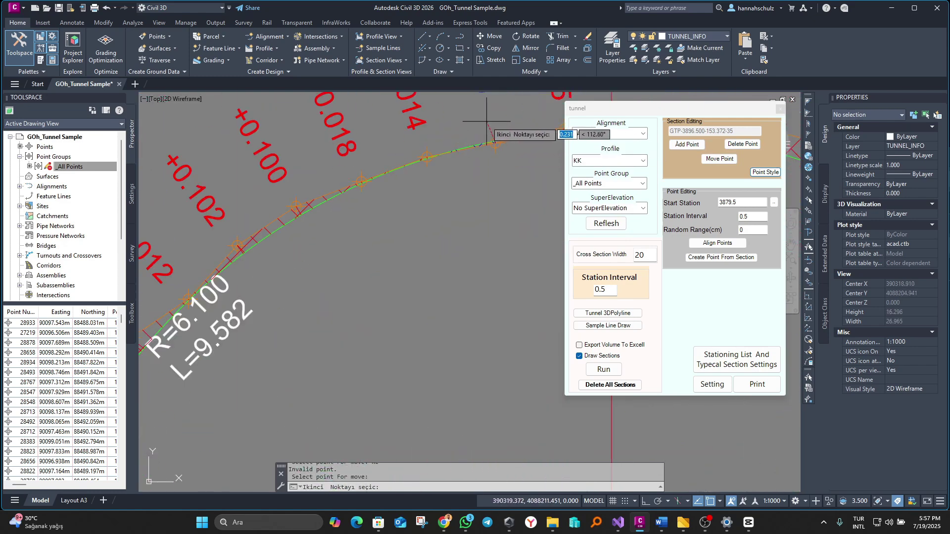
{"action": "type", "text": "RE"}
{"action": "key", "text": "Return"}
{"action": "scroll", "coordinate": [368, 193], "scroll_direction": "down", "scroll_amount": 2}
{"action": "scroll", "coordinate": [369, 193], "scroll_direction": "up", "scroll_amount": 3}
{"action": "scroll", "coordinate": [368, 191], "scroll_direction": "down", "scroll_amount": 3}
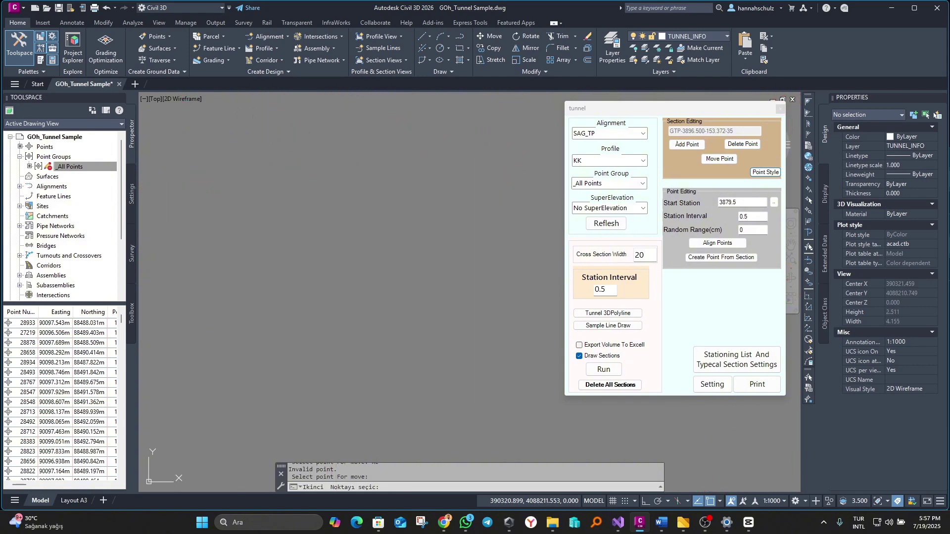
{"action": "scroll", "coordinate": [325, 301], "scroll_direction": "up", "scroll_amount": 5}
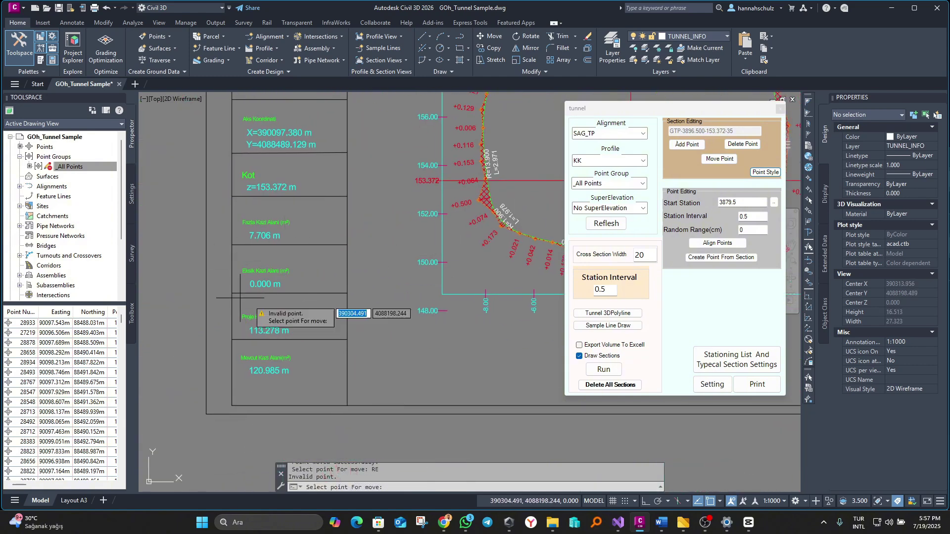
{"action": "scroll", "coordinate": [346, 262], "scroll_direction": "down", "scroll_amount": 7}
{"action": "key", "text": "Escape"}
Add section points outside the unmeasured crown, side wall and invert of the station 3+899.000 section.
{"action": "scroll", "coordinate": [370, 228], "scroll_direction": "down", "scroll_amount": 2}
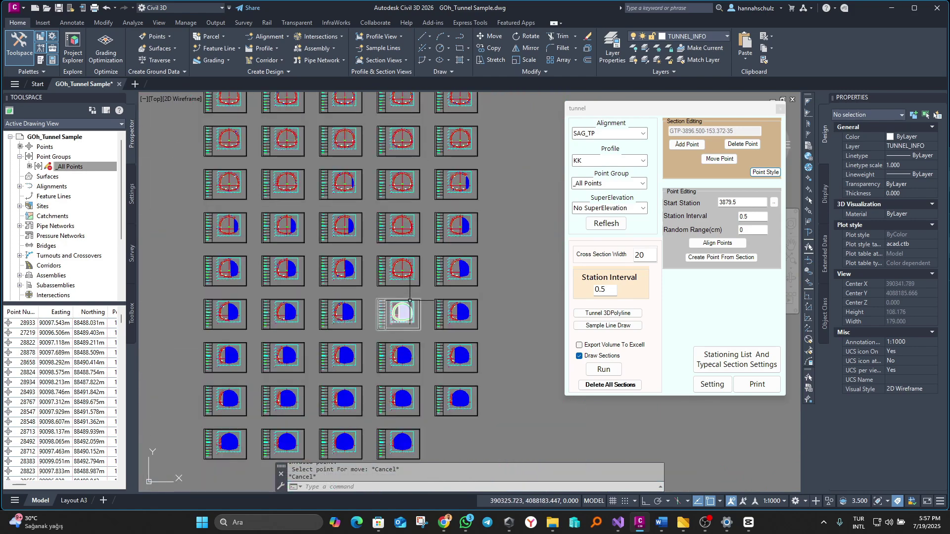
{"action": "scroll", "coordinate": [298, 309], "scroll_direction": "up", "scroll_amount": 7}
{"action": "mouse_move", "coordinate": [312, 270]}
{"action": "middle_mouse_down"}
{"action": "mouse_move", "coordinate": [238, 325]}
{"action": "mouse_move", "coordinate": [234, 340]}
{"action": "middle_mouse_up"}
{"action": "scroll", "coordinate": [216, 342], "scroll_direction": "up", "scroll_amount": 2}
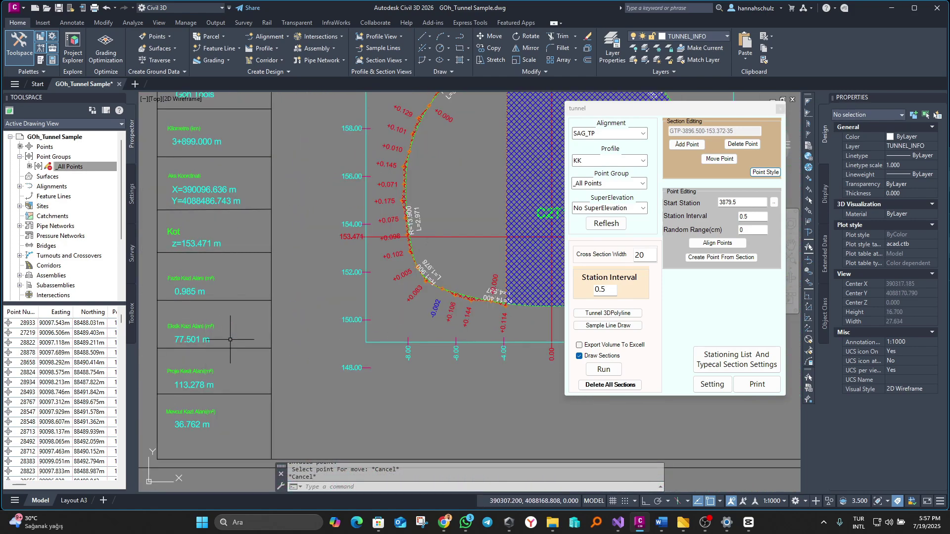
{"action": "left_click", "coordinate": [720, 159]}
{"action": "scroll", "coordinate": [450, 173], "scroll_direction": "down", "scroll_amount": 3}
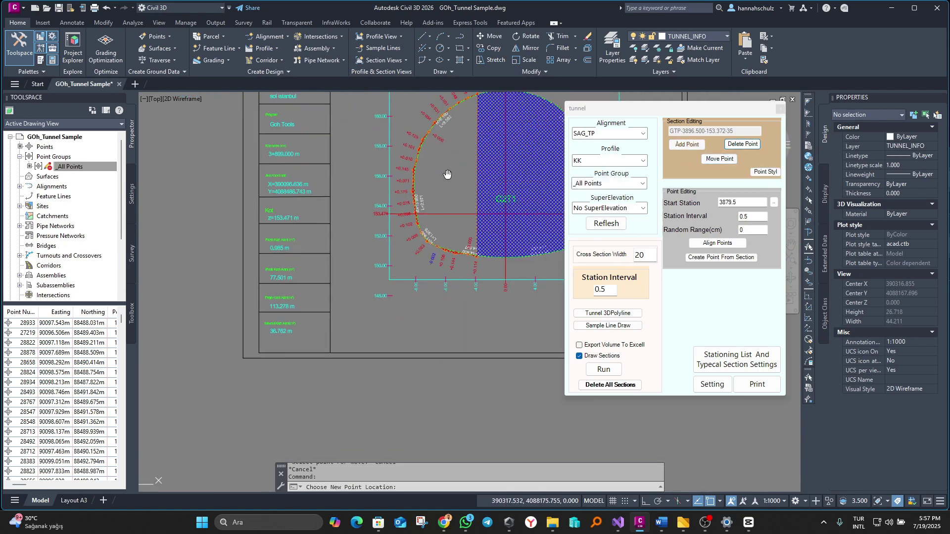
{"action": "type", "text": "RE"}
{"action": "key", "text": "Return"}
{"action": "left_click", "coordinate": [439, 134]}
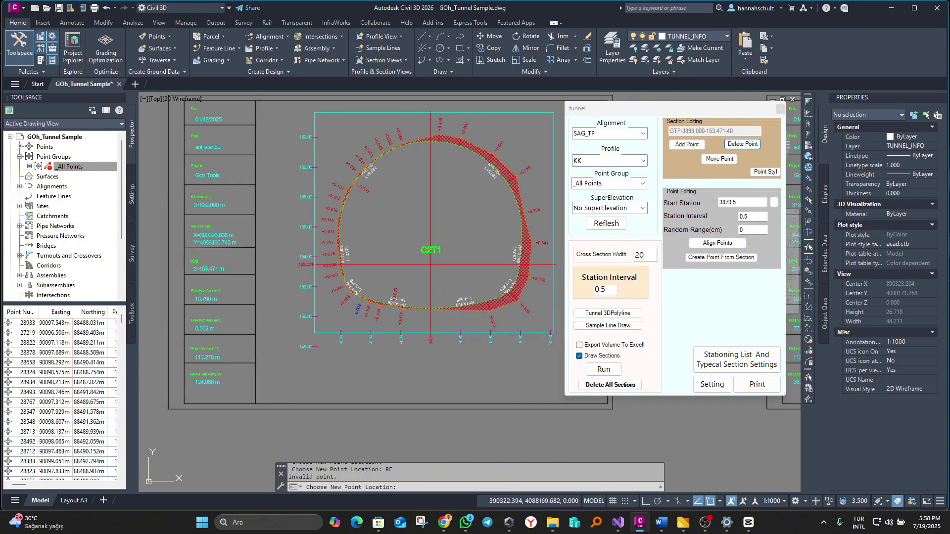
{"action": "key", "text": "Escape"}
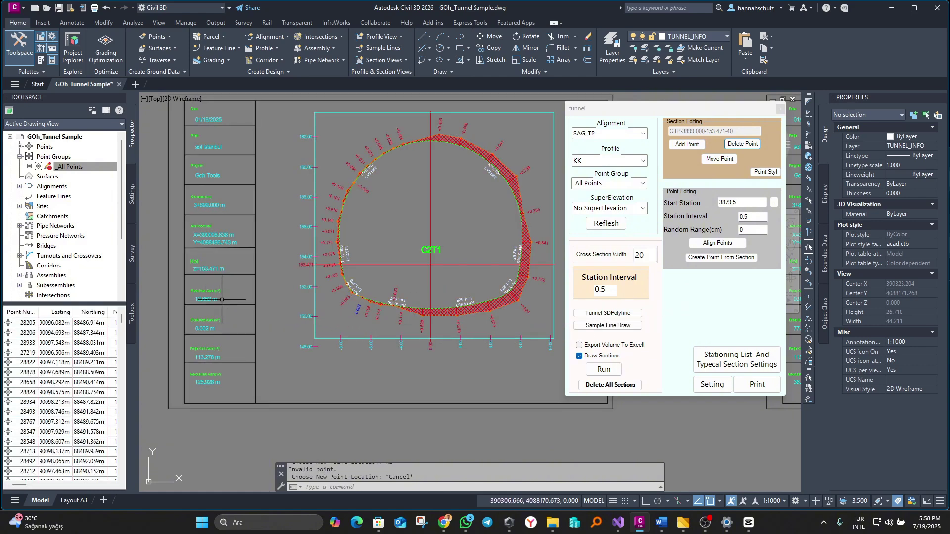
Examine the excess, missing, project and existing excavation areas in the station 3+899.000 section's table.
{"action": "scroll", "coordinate": [207, 298], "scroll_direction": "up", "scroll_amount": 5}
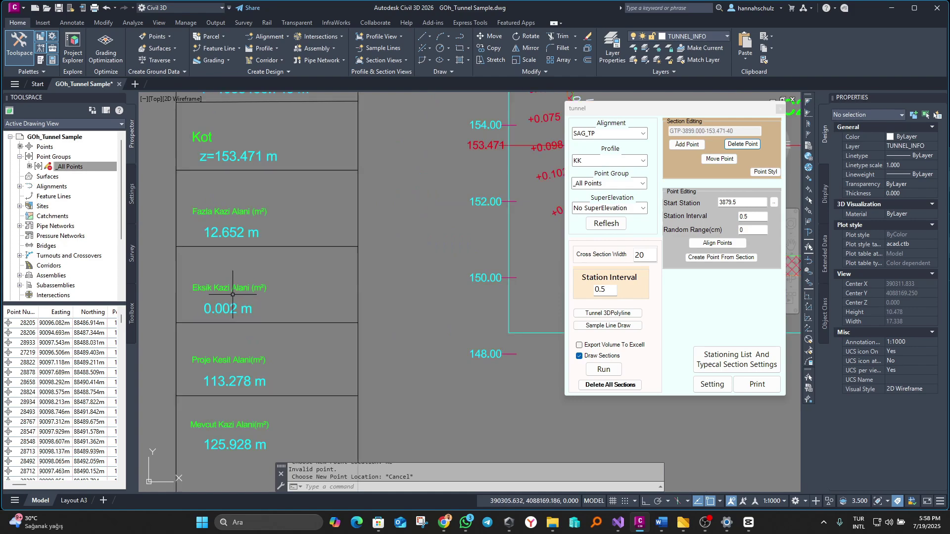
{"action": "scroll", "coordinate": [238, 303], "scroll_direction": "down", "scroll_amount": 3}
{"action": "scroll", "coordinate": [257, 258], "scroll_direction": "up", "scroll_amount": 3}
{"action": "scroll", "coordinate": [240, 344], "scroll_direction": "down", "scroll_amount": 4}
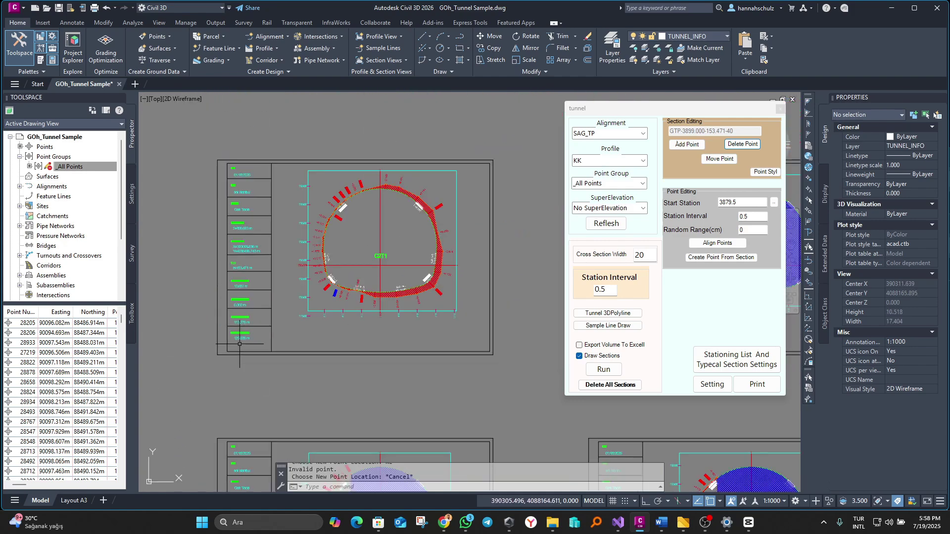
Delete all generated tunnel cross sections from the drawing.
{"action": "scroll", "coordinate": [329, 304], "scroll_direction": "down", "scroll_amount": 10}
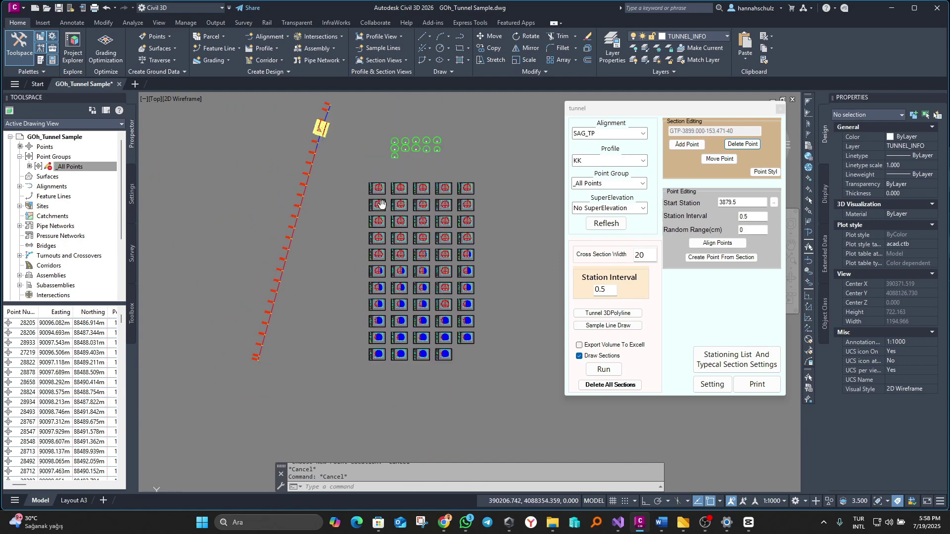
{"action": "scroll", "coordinate": [365, 196], "scroll_direction": "up", "scroll_amount": 5}
{"action": "middle_click_drag", "start_coordinate": [297, 191], "coordinate": [319, 189]}
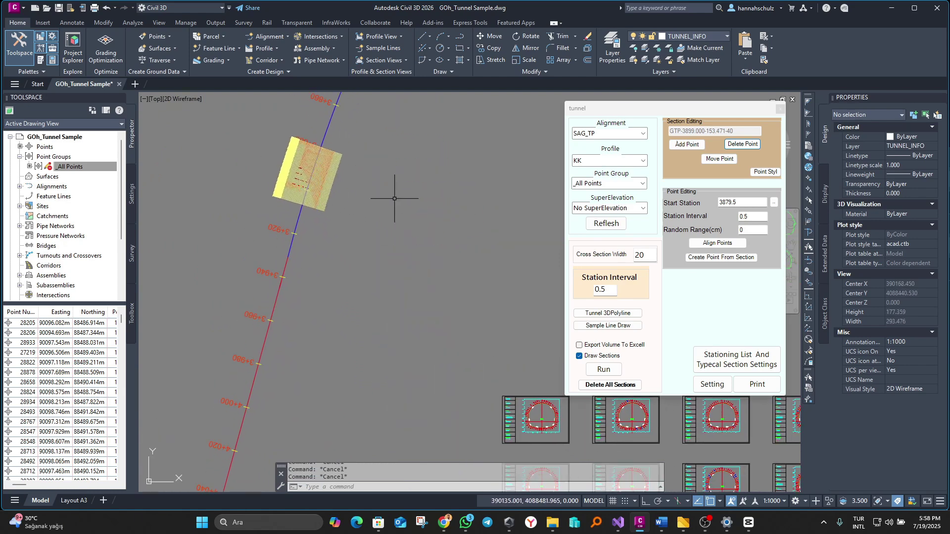
{"action": "scroll", "coordinate": [394, 198], "scroll_direction": "down", "scroll_amount": 4}
{"action": "left_click", "coordinate": [80, 169]}
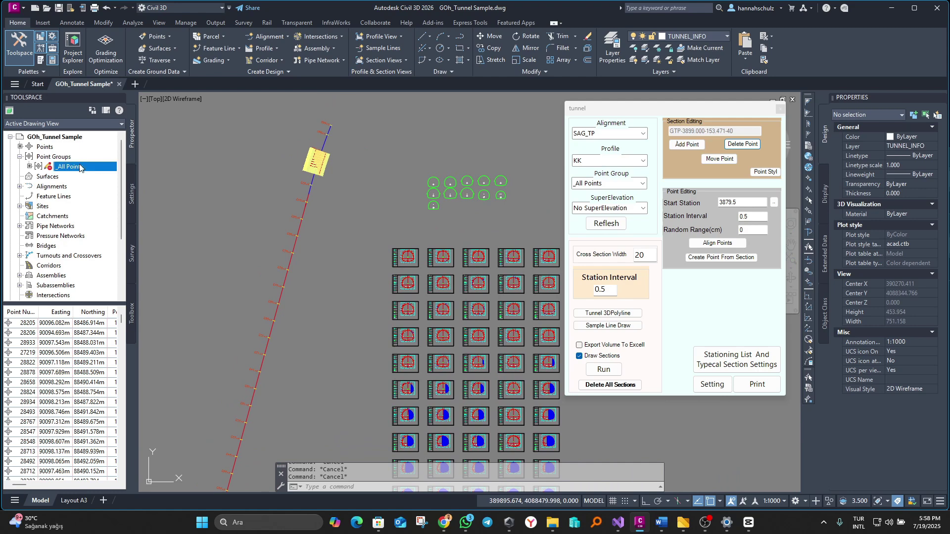
{"action": "left_click", "coordinate": [611, 384]}
{"action": "scroll", "coordinate": [312, 153], "scroll_direction": "up", "scroll_amount": 6}
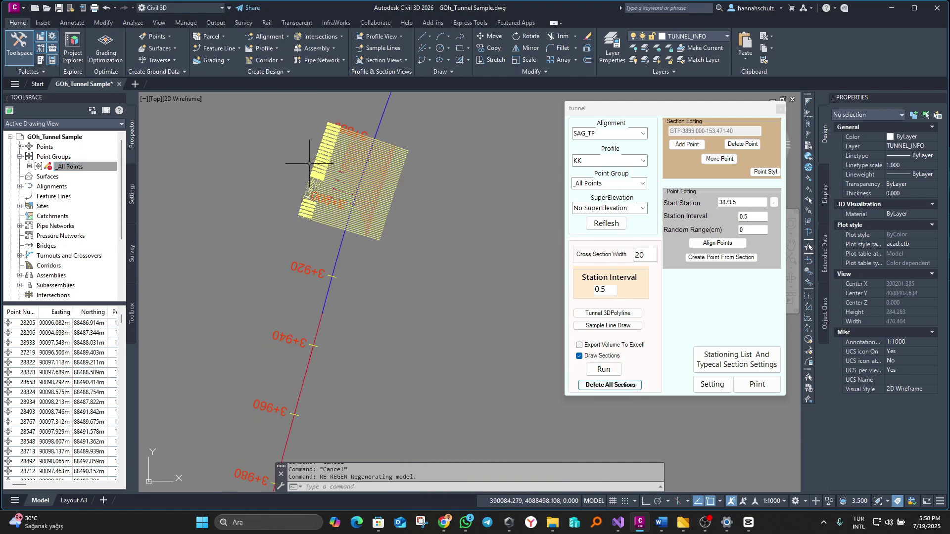
Delete all points in the _All Points point group and confirm the deletion.
{"action": "left_click", "coordinate": [91, 171]}
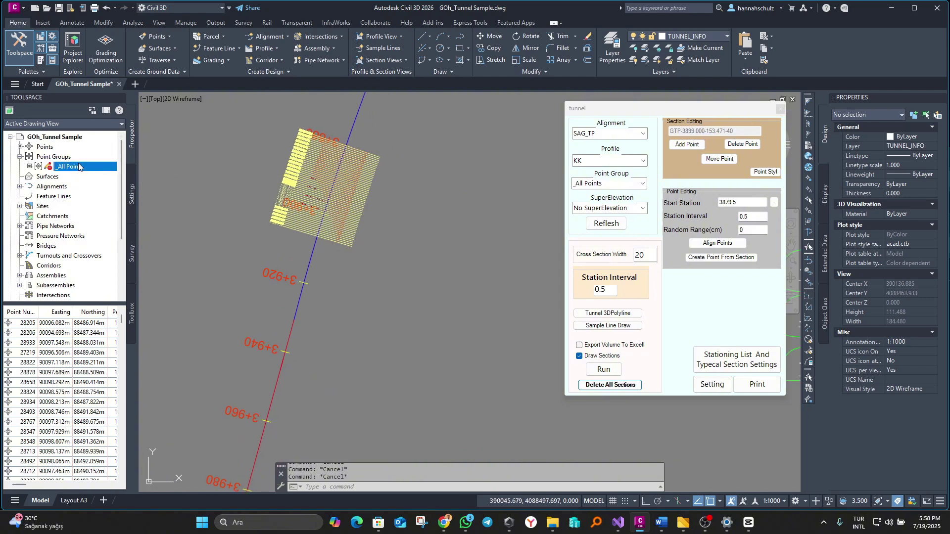
{"action": "right_click", "coordinate": [79, 167]}
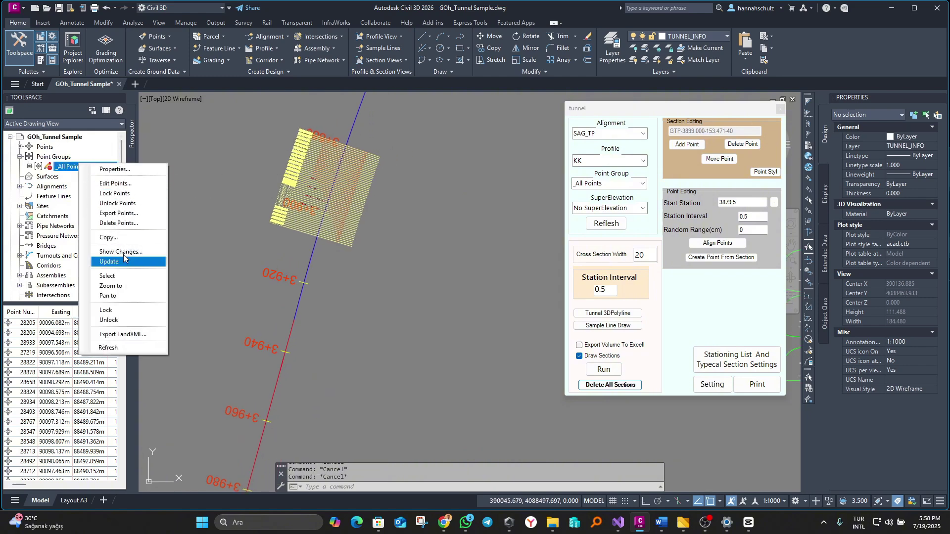
{"action": "left_click", "coordinate": [118, 223]}
{"action": "left_click", "coordinate": [480, 281]}
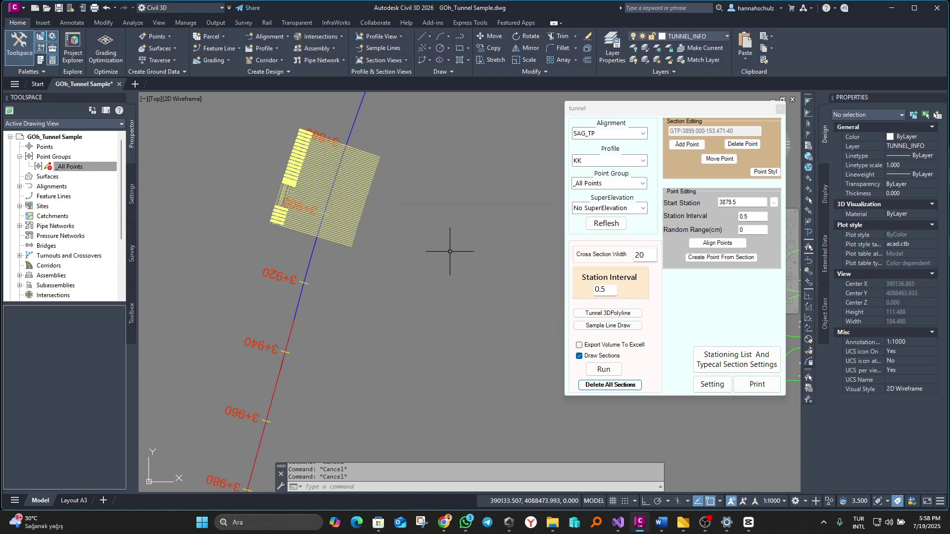
Select all similar cross-section lines along the alignment between about 3+880 and 3+920 and erase them.
{"action": "left_click_drag", "start_coordinate": [381, 174], "coordinate": [297, 139]}
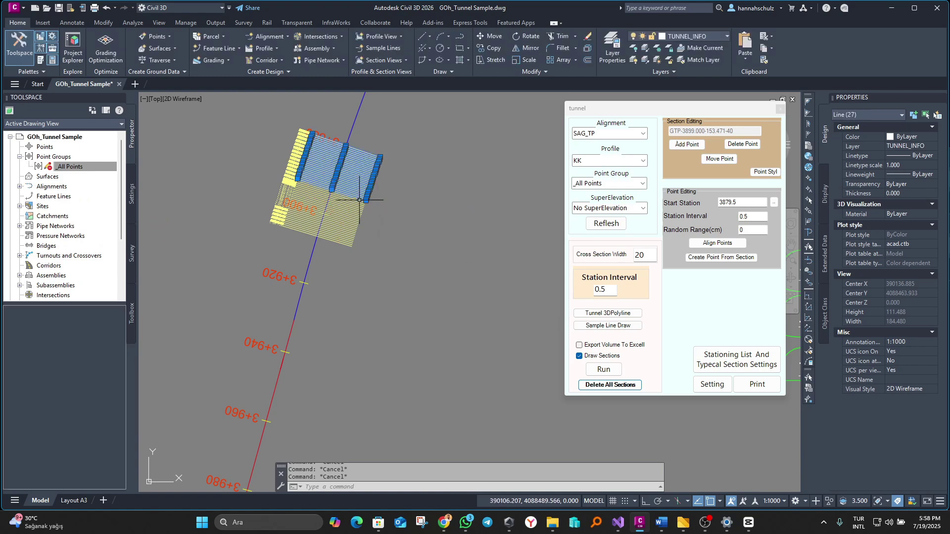
{"action": "right_click", "coordinate": [289, 164]}
{"action": "left_click", "coordinate": [347, 315]}
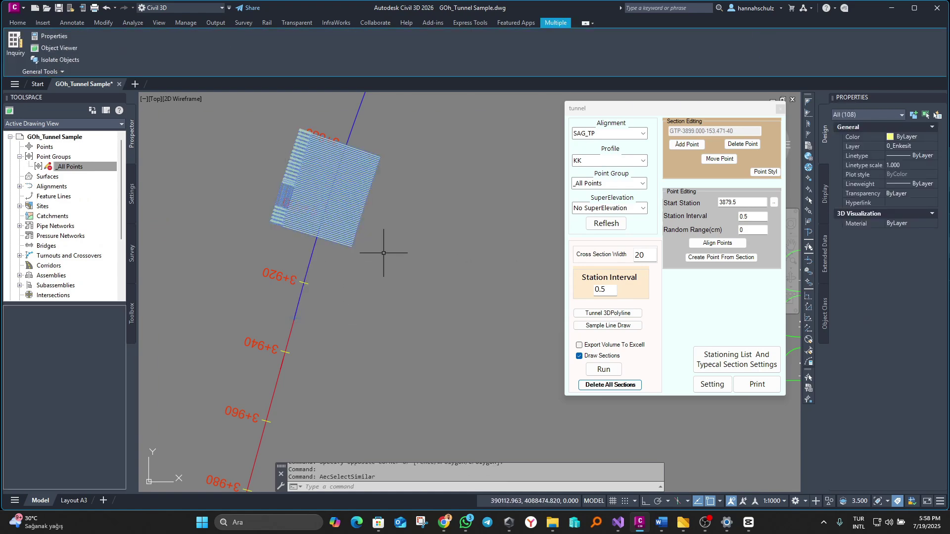
{"action": "type", "text": "e"}
{"action": "key", "text": "Return"}
{"action": "mouse_move", "coordinate": [364, 260]}
{"action": "middle_mouse_down"}
{"action": "mouse_move", "coordinate": [416, 199]}
{"action": "mouse_move", "coordinate": [393, 226]}
{"action": "middle_mouse_up"}
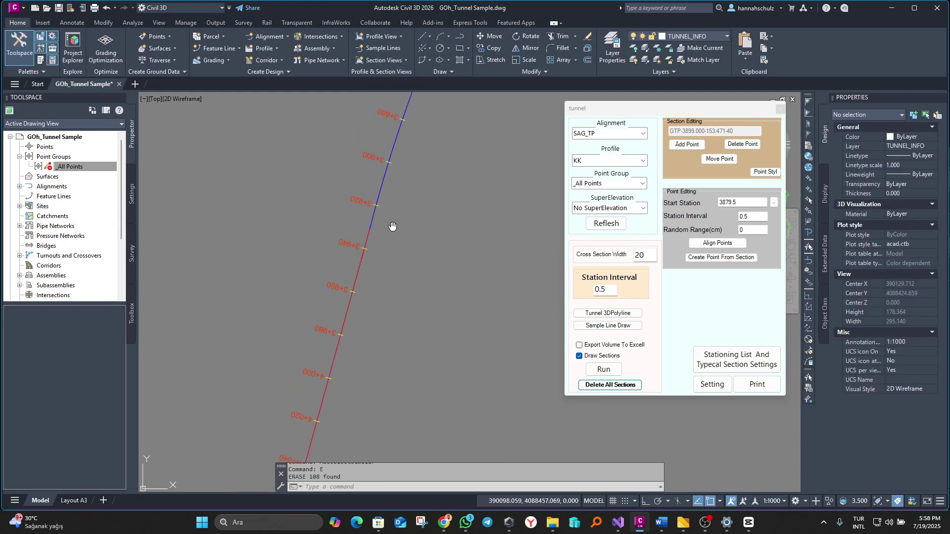
Set up point creation from sections on SAG_TP with profile KK for stations 3920 to 3960, with station manipulation minimum and maximum at 0.
{"action": "key", "text": "Escape"}
{"action": "scroll", "coordinate": [361, 163], "scroll_direction": "up", "scroll_amount": 4}
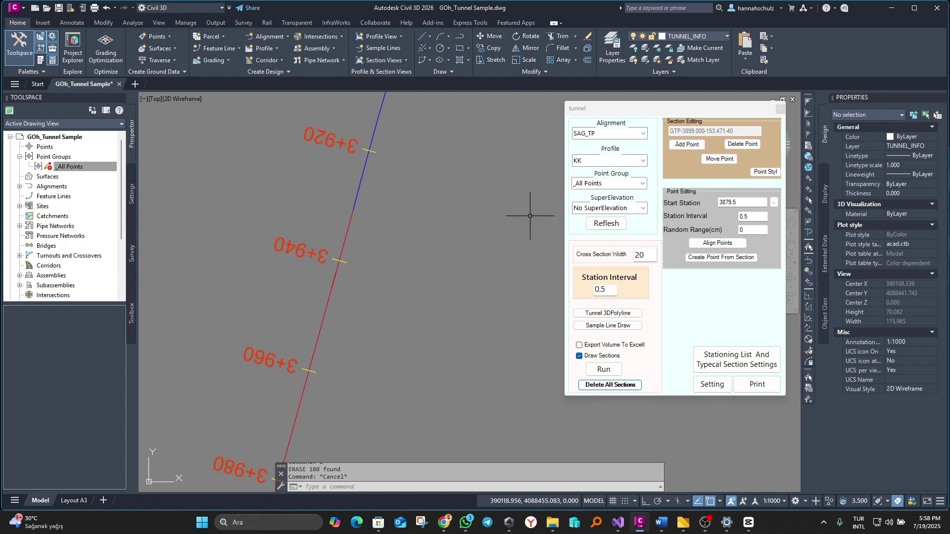
{"action": "middle_click_drag", "start_coordinate": [470, 247], "coordinate": [474, 238]}
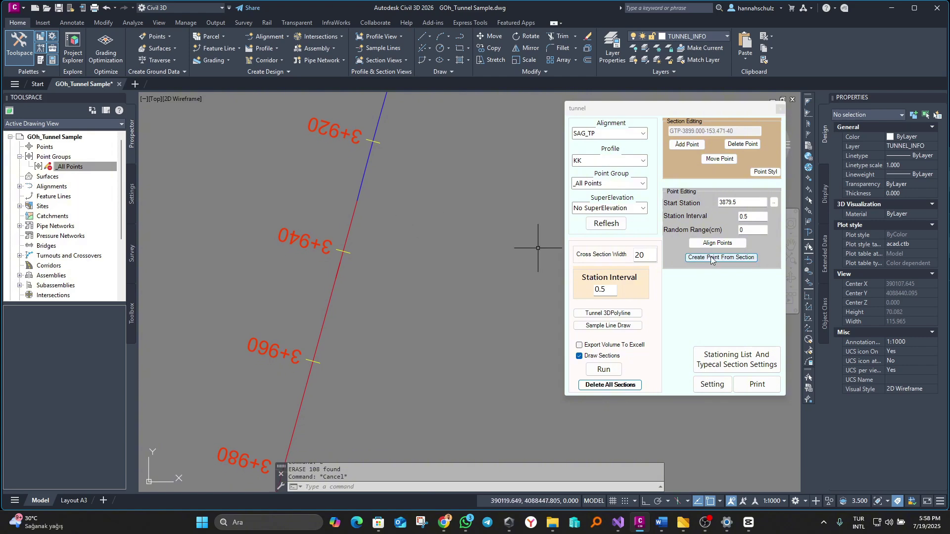
{"action": "left_click", "coordinate": [735, 259]}
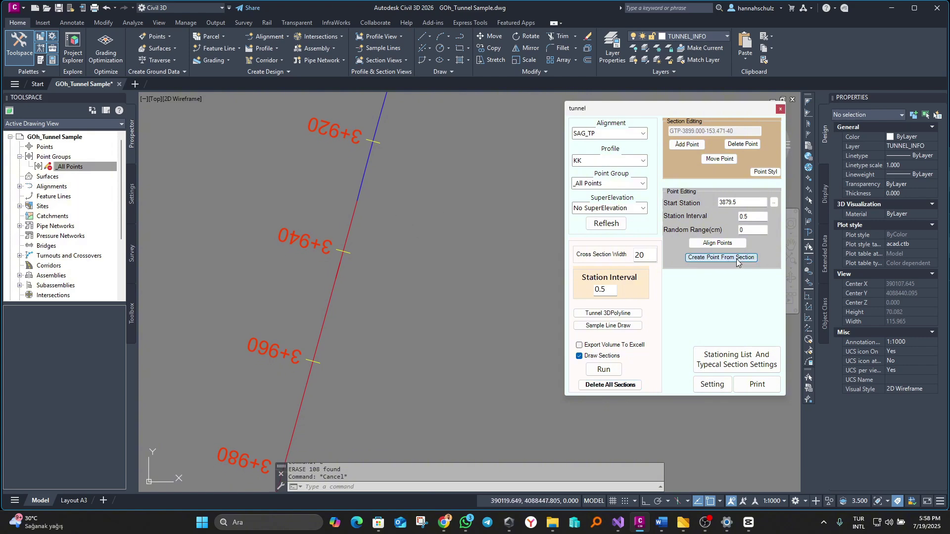
{"action": "left_click_drag", "start_coordinate": [480, 177], "coordinate": [578, 177]}
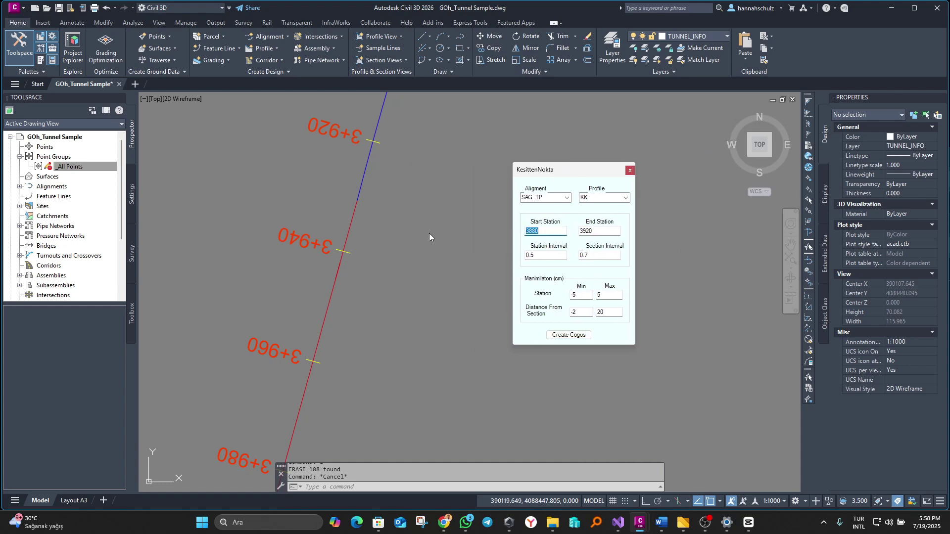
{"action": "type", "text": "3"}
{"action": "left_click", "coordinate": [568, 198]}
{"action": "scroll", "coordinate": [452, 291], "scroll_direction": "down", "scroll_amount": 3}
{"action": "middle_click_drag", "start_coordinate": [452, 290], "coordinate": [424, 235]}
{"action": "scroll", "coordinate": [373, 200], "scroll_direction": "up", "scroll_amount": 3}
{"action": "middle_click_drag", "start_coordinate": [373, 201], "coordinate": [452, 244]}
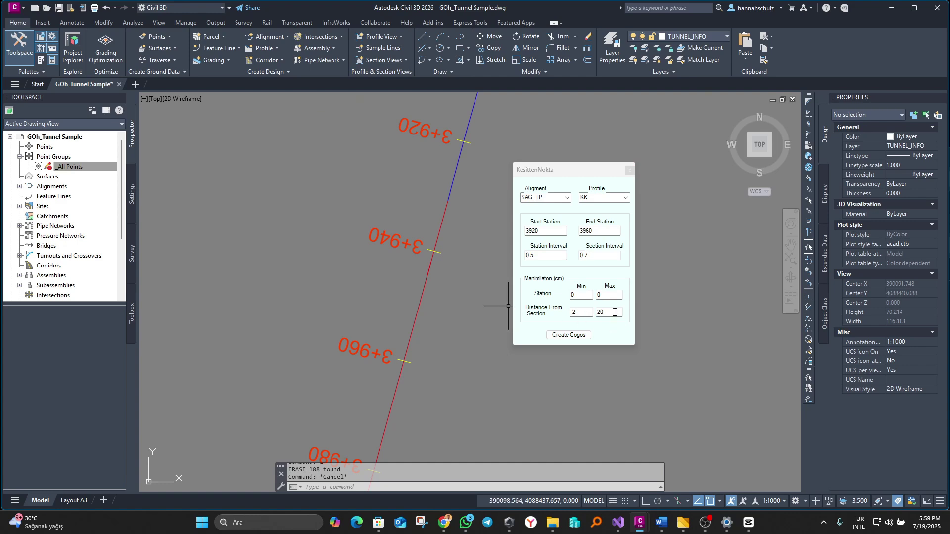
Create the COGO points along the alignment between 3+920 and 3+960 and close the point creation dialog.
{"action": "left_click", "coordinate": [463, 272]}
{"action": "scroll", "coordinate": [462, 271], "scroll_direction": "down", "scroll_amount": 8}
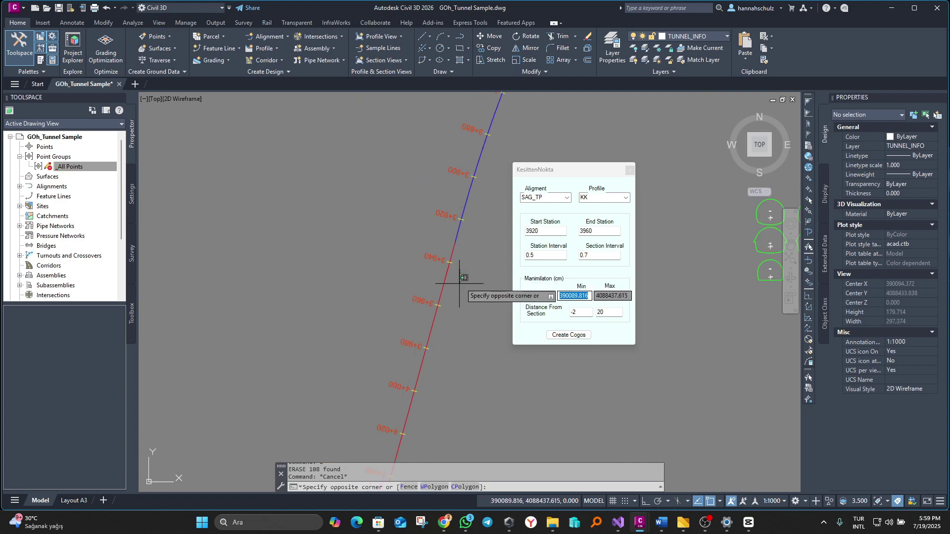
{"action": "key", "text": "Escape"}
{"action": "scroll", "coordinate": [426, 239], "scroll_direction": "down", "scroll_amount": 2}
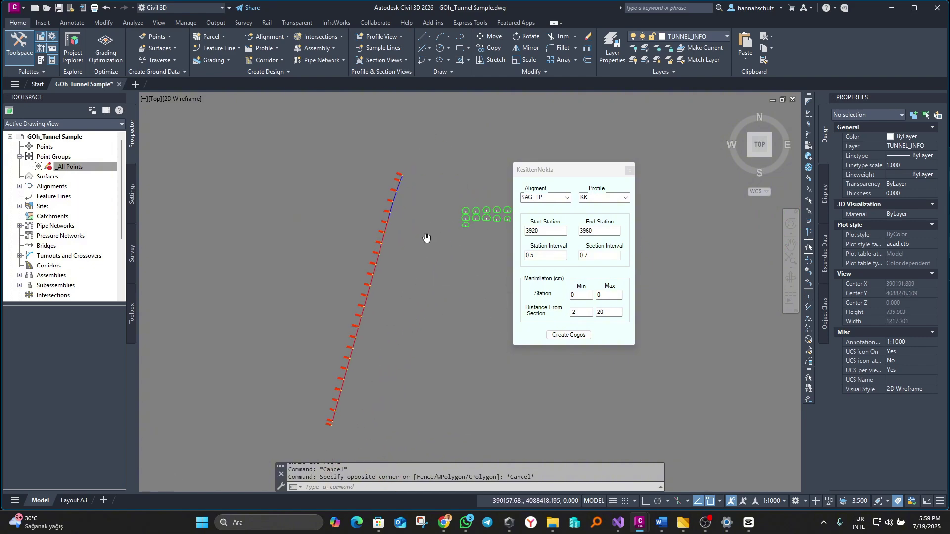
{"action": "left_click", "coordinate": [575, 336]}
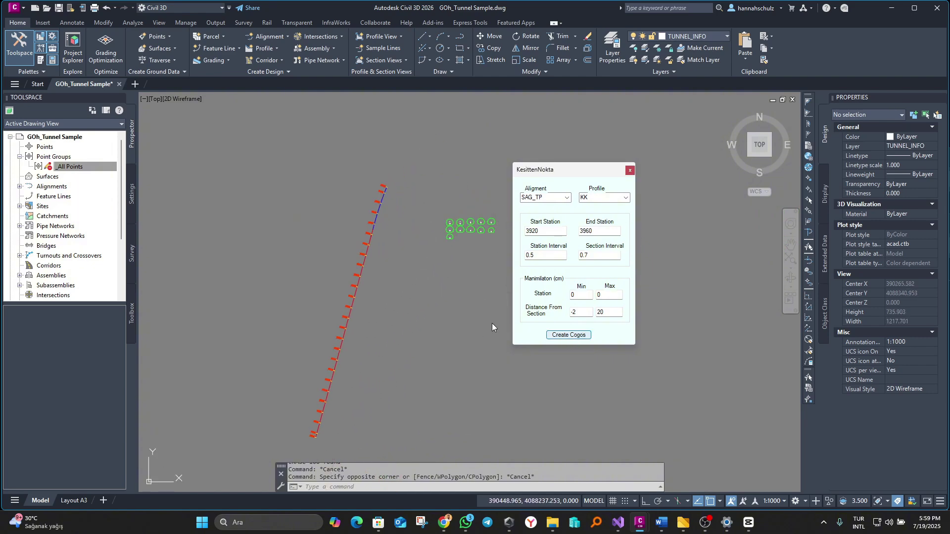
{"action": "scroll", "coordinate": [393, 197], "scroll_direction": "up", "scroll_amount": 8}
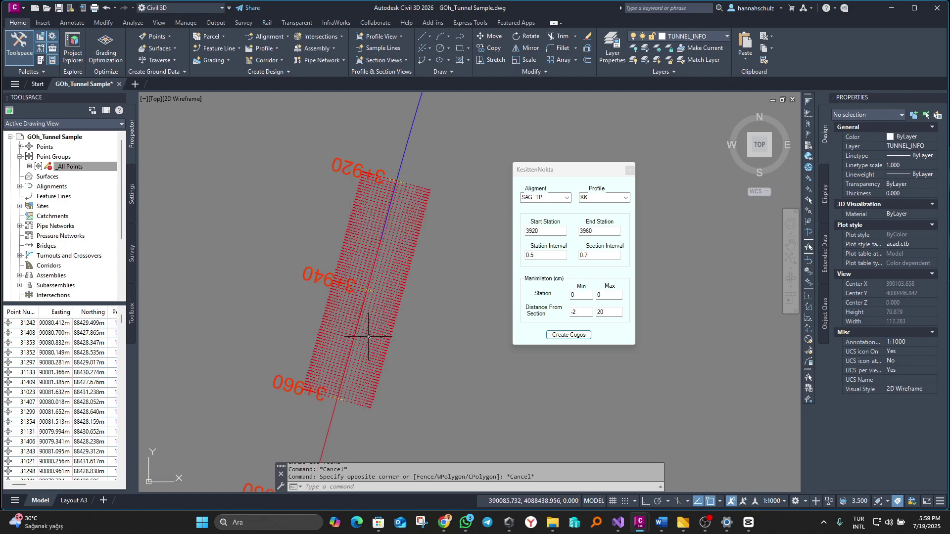
{"action": "left_click", "coordinate": [630, 171]}
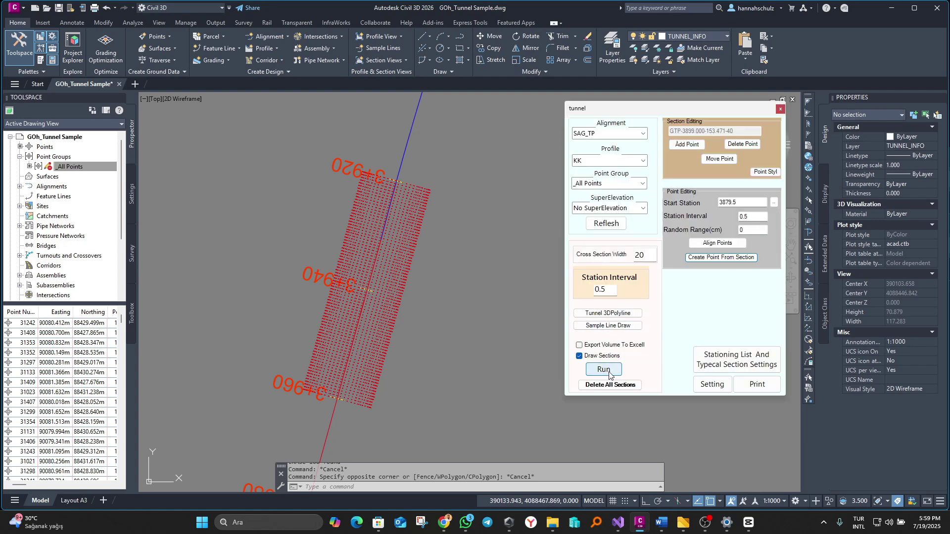
Generate and draw the tunnel cross sections from the _All Points group at a 0.5 station interval.
{"action": "left_click", "coordinate": [603, 369]}
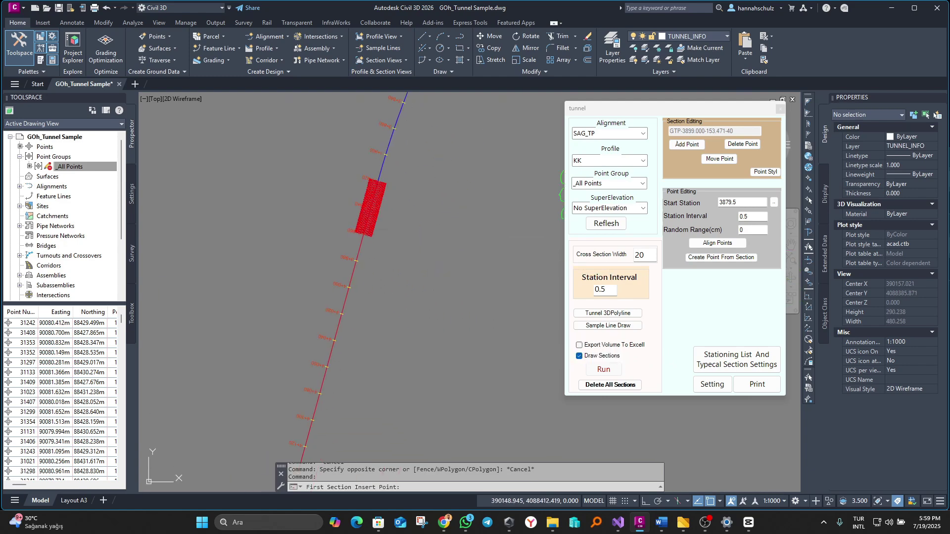
{"action": "scroll", "coordinate": [455, 272], "scroll_direction": "up", "scroll_amount": 5}
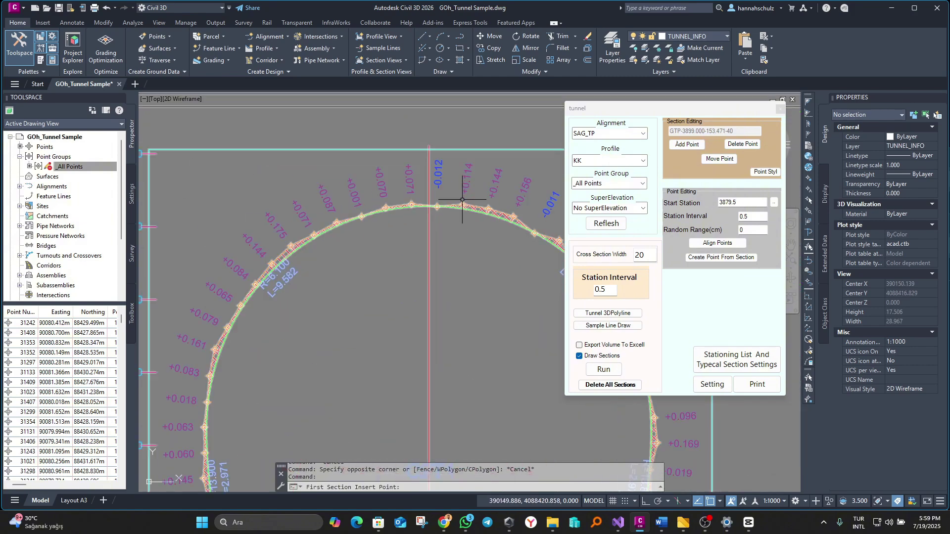
Examine the deviation labels around the excavation profile of the newly drawn C2T1 sections.
{"action": "middle_click_drag", "start_coordinate": [390, 210], "coordinate": [367, 222]}
{"action": "scroll", "coordinate": [416, 210], "scroll_direction": "up", "scroll_amount": 4}
{"action": "scroll", "coordinate": [401, 247], "scroll_direction": "down", "scroll_amount": 6}
{"action": "middle_click_drag", "start_coordinate": [393, 269], "coordinate": [437, 150]}
{"action": "scroll", "coordinate": [355, 176], "scroll_direction": "up", "scroll_amount": 2}
{"action": "middle_click_drag", "start_coordinate": [354, 300], "coordinate": [263, 109]}
{"action": "scroll", "coordinate": [486, 312], "scroll_direction": "down", "scroll_amount": 4}
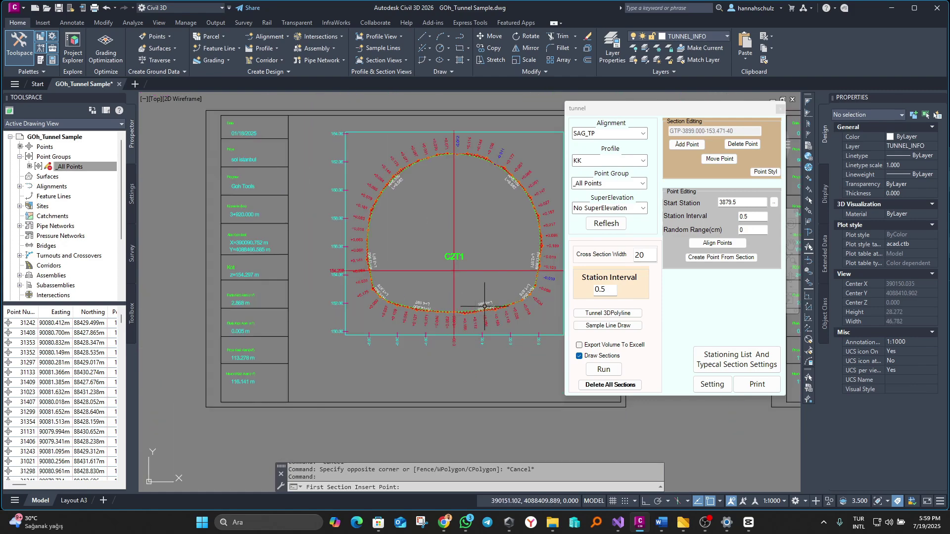
{"action": "scroll", "coordinate": [484, 306], "scroll_direction": "down", "scroll_amount": 6}
{"action": "scroll", "coordinate": [402, 181], "scroll_direction": "up", "scroll_amount": 6}
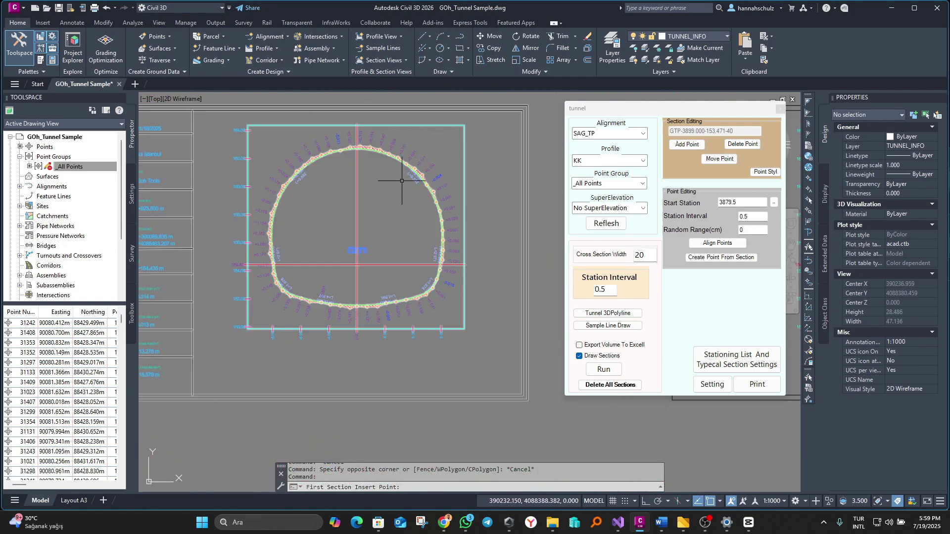
Add a measured point outside the design line beside the -0.004 point on the 3+923.500 section's upper arch.
{"action": "scroll", "coordinate": [422, 163], "scroll_direction": "up", "scroll_amount": 6}
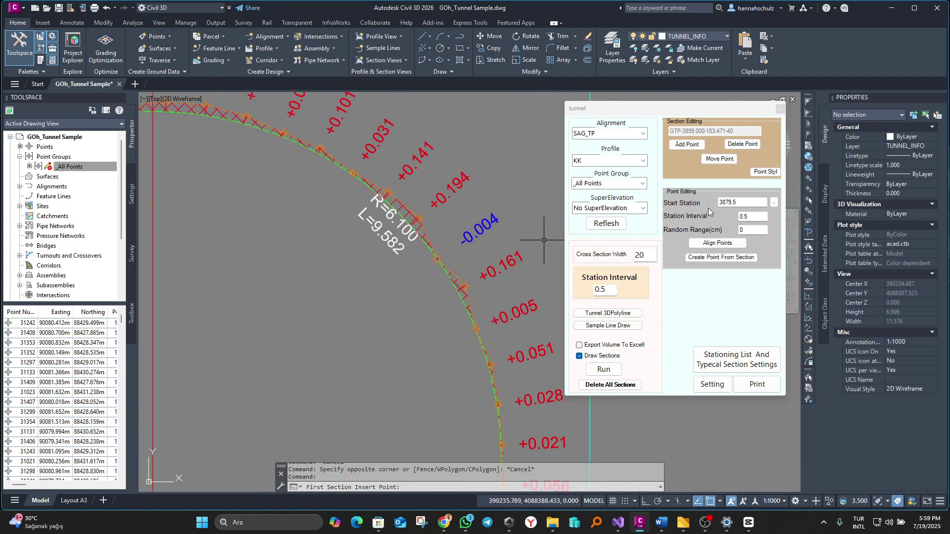
{"action": "left_click", "coordinate": [699, 157]}
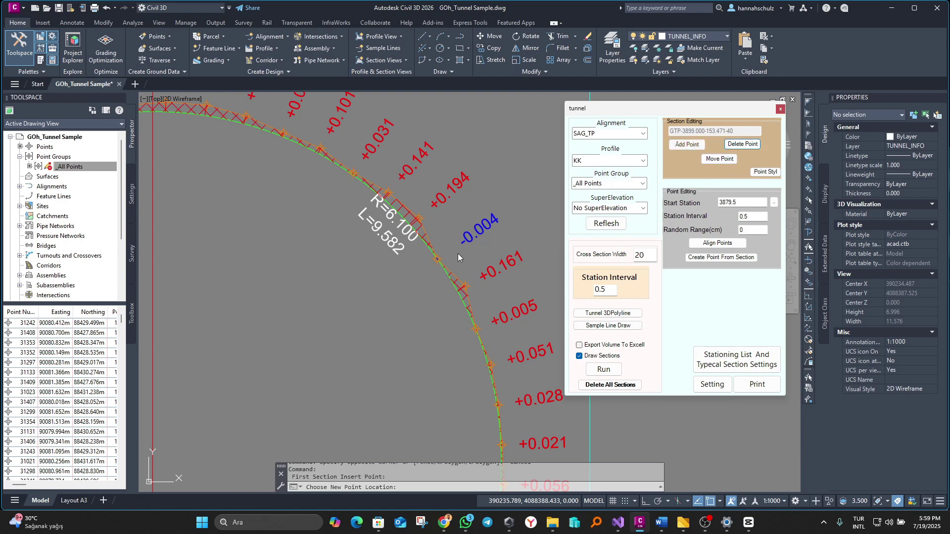
{"action": "scroll", "coordinate": [435, 256], "scroll_direction": "up", "scroll_amount": 2}
{"action": "scroll", "coordinate": [451, 233], "scroll_direction": "up", "scroll_amount": 2}
{"action": "type", "text": "RE"}
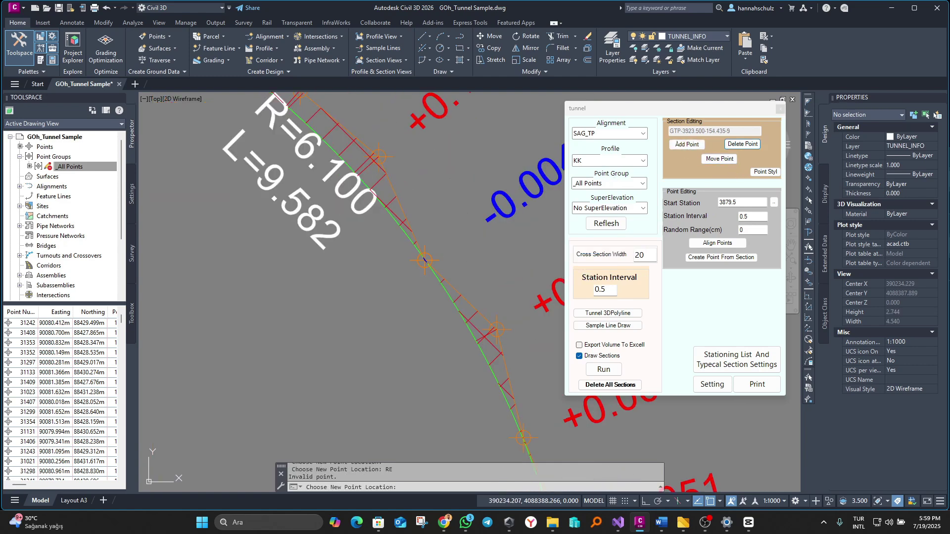
{"action": "key", "text": "Return"}
{"action": "scroll", "coordinate": [452, 232], "scroll_direction": "up", "scroll_amount": 2}
Delete the -0.004 point on the upper arch of the 3+923.500 section and regenerate the drawing.
{"action": "left_click", "coordinate": [719, 158]}
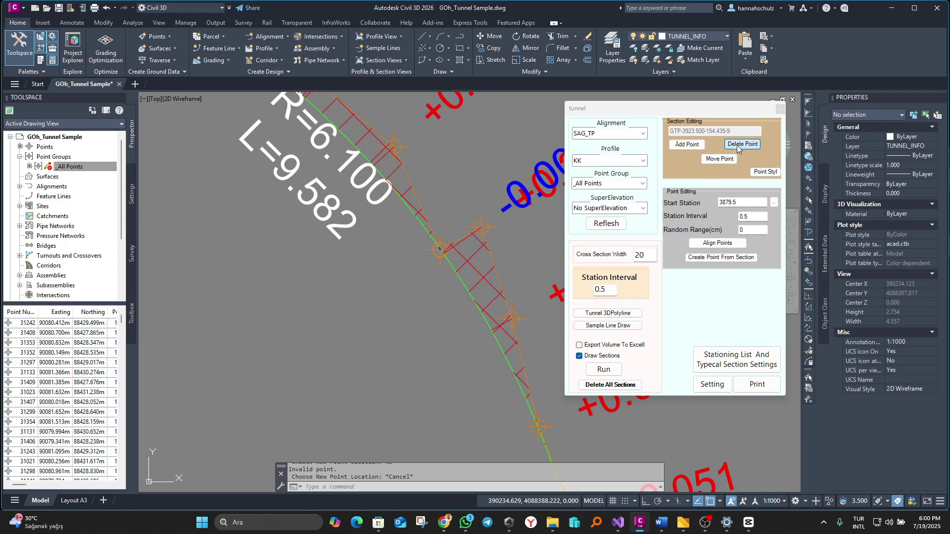
{"action": "scroll", "coordinate": [452, 292], "scroll_direction": "down", "scroll_amount": 2}
{"action": "scroll", "coordinate": [449, 277], "scroll_direction": "up", "scroll_amount": 3}
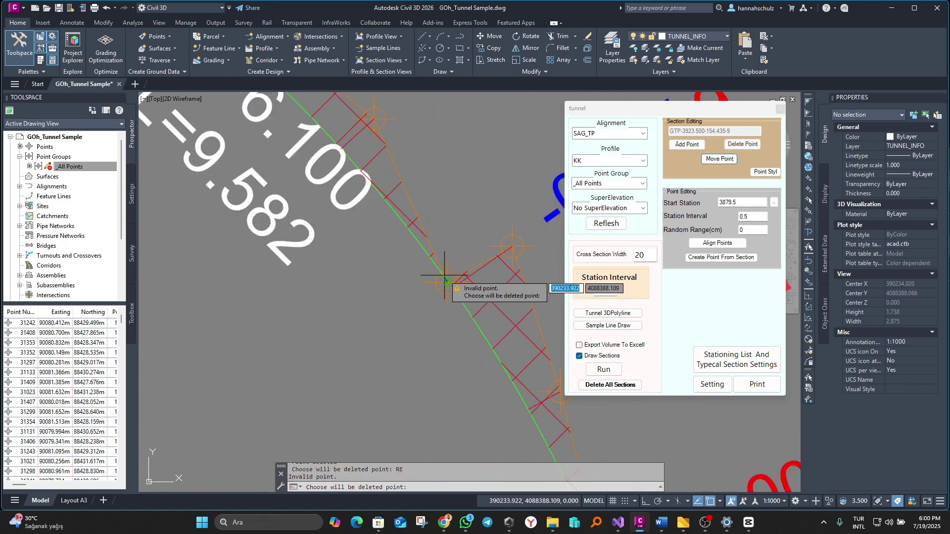
{"action": "type", "text": "RE"}
{"action": "key", "text": "Return"}
Delete the -0.007 point on the invert of the 3+923.500 section and end point deletion.
{"action": "scroll", "coordinate": [424, 295], "scroll_direction": "down", "scroll_amount": 4}
{"action": "scroll", "coordinate": [426, 297], "scroll_direction": "up", "scroll_amount": 2}
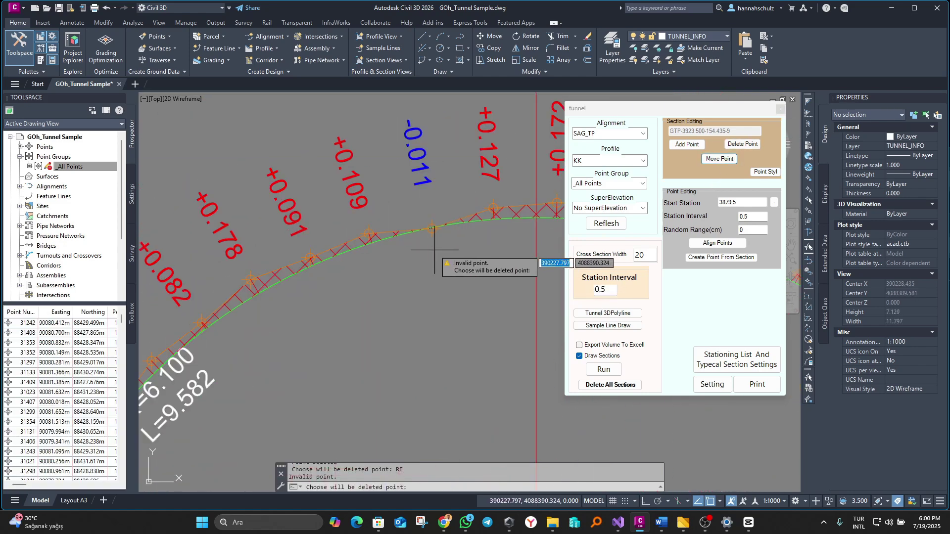
{"action": "scroll", "coordinate": [431, 302], "scroll_direction": "down", "scroll_amount": 2}
{"action": "scroll", "coordinate": [430, 302], "scroll_direction": "up", "scroll_amount": 6}
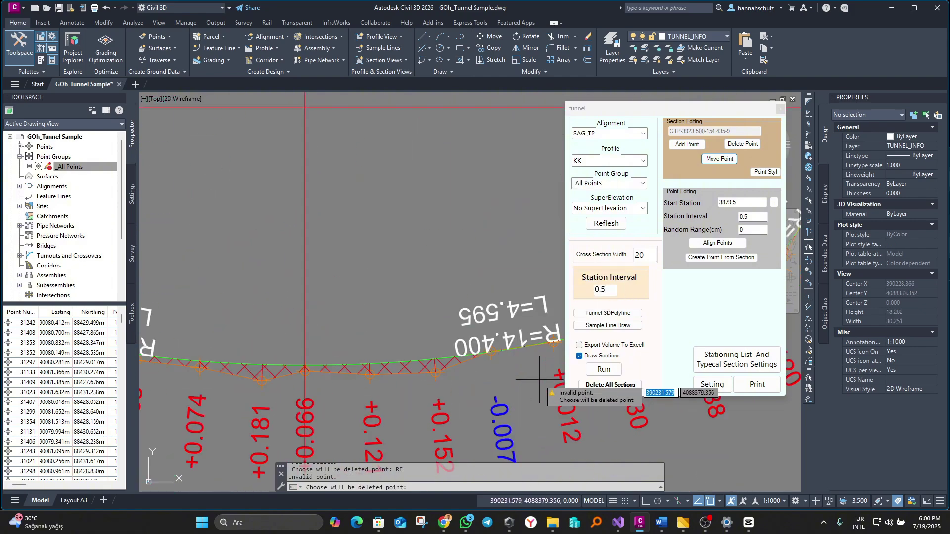
{"action": "scroll", "coordinate": [483, 361], "scroll_direction": "down", "scroll_amount": 4}
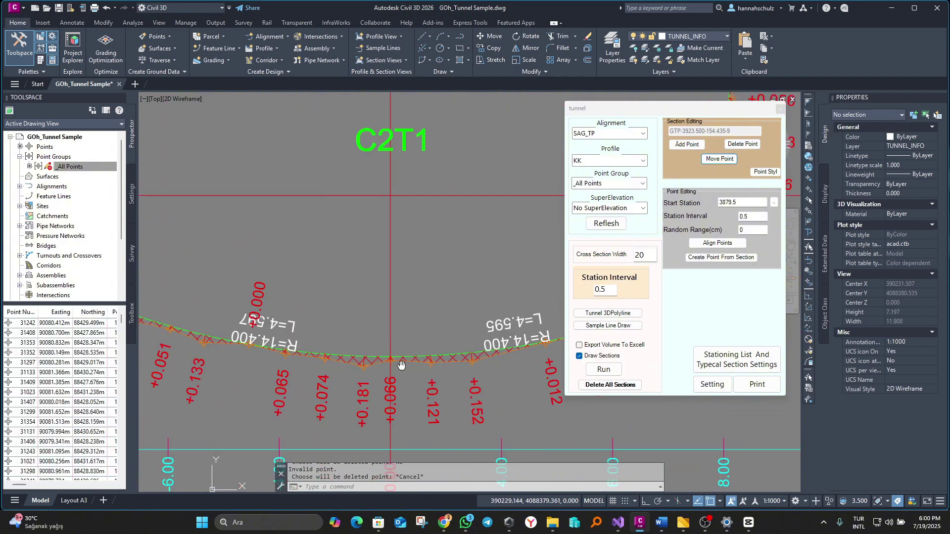
{"action": "scroll", "coordinate": [515, 365], "scroll_direction": "up", "scroll_amount": 4}
{"action": "key", "text": "Escape"}
Toggle the point style of the section's measured points twice, checking the markers along the invert.
{"action": "scroll", "coordinate": [447, 264], "scroll_direction": "up", "scroll_amount": 3}
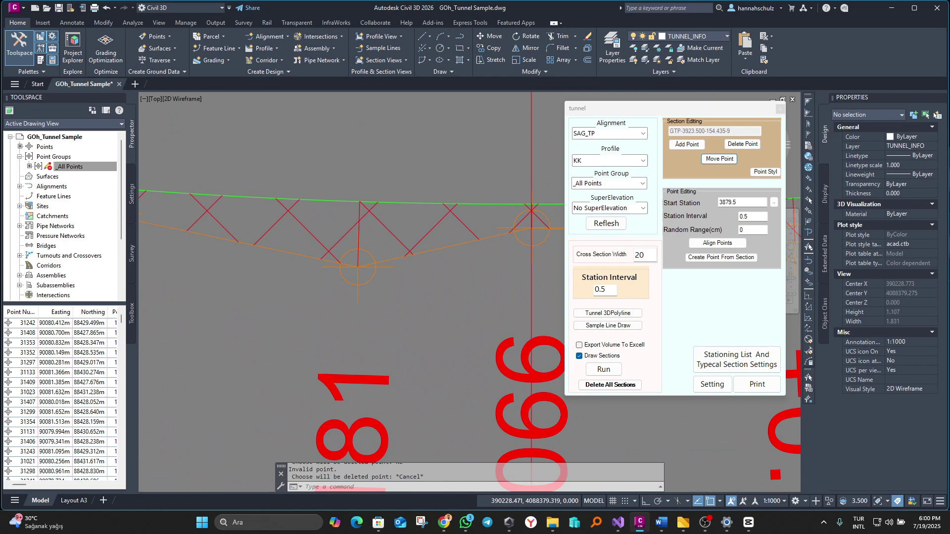
{"action": "left_click", "coordinate": [765, 172]}
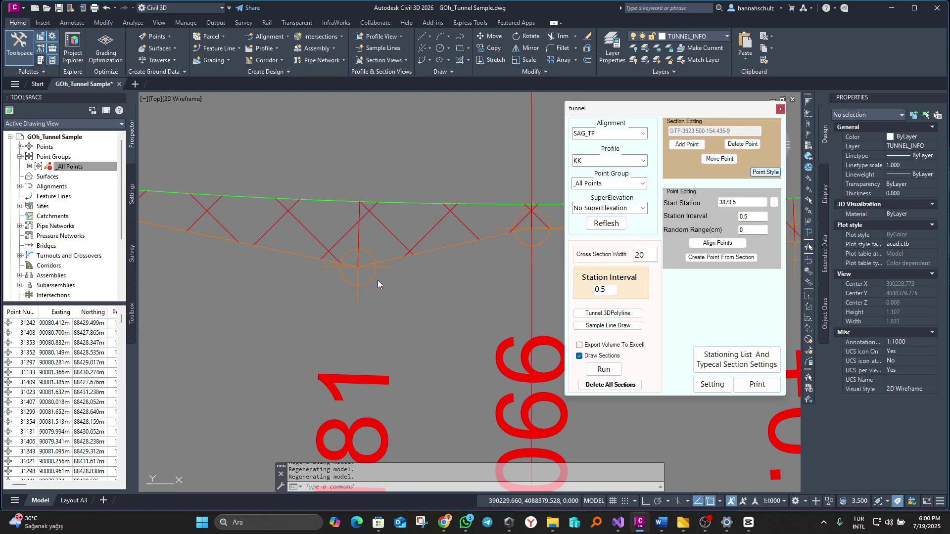
{"action": "scroll", "coordinate": [378, 280], "scroll_direction": "down", "scroll_amount": 5}
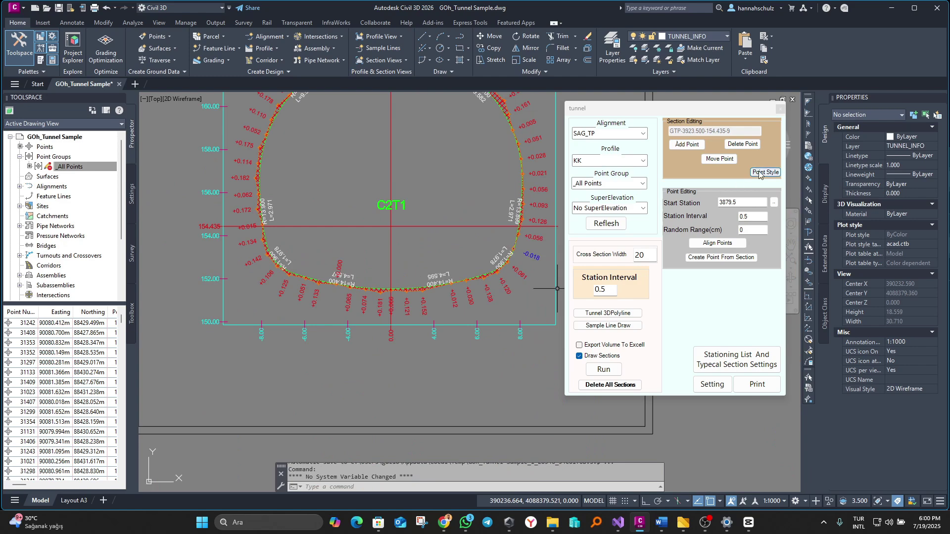
{"action": "scroll", "coordinate": [387, 286], "scroll_direction": "up", "scroll_amount": 4}
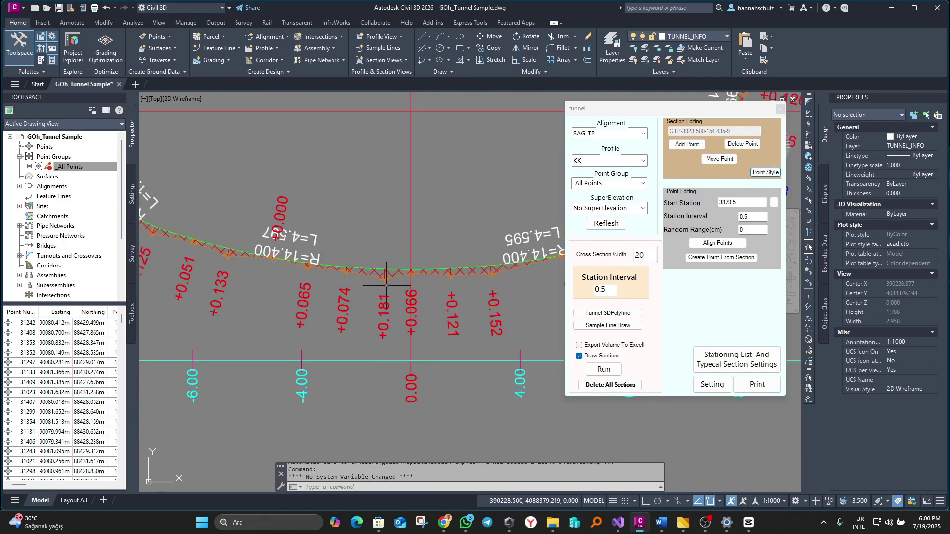
{"action": "middle_click_drag", "start_coordinate": [386, 286], "coordinate": [381, 316]}
{"action": "left_click", "coordinate": [765, 176]}
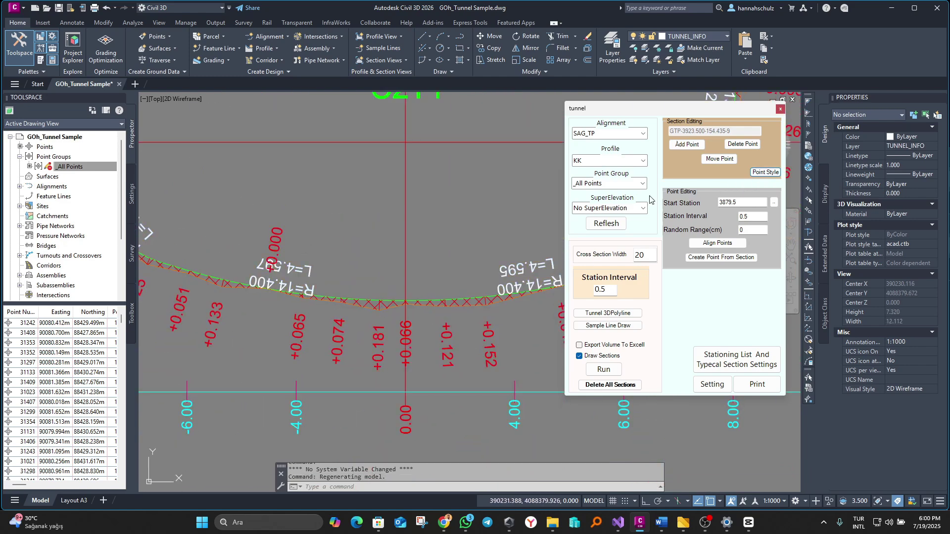
{"action": "scroll", "coordinate": [457, 281], "scroll_direction": "down", "scroll_amount": 20}
{"action": "middle_click_drag", "start_coordinate": [470, 283], "coordinate": [464, 105]}
{"action": "middle_click_drag", "start_coordinate": [450, 194], "coordinate": [456, 291]}
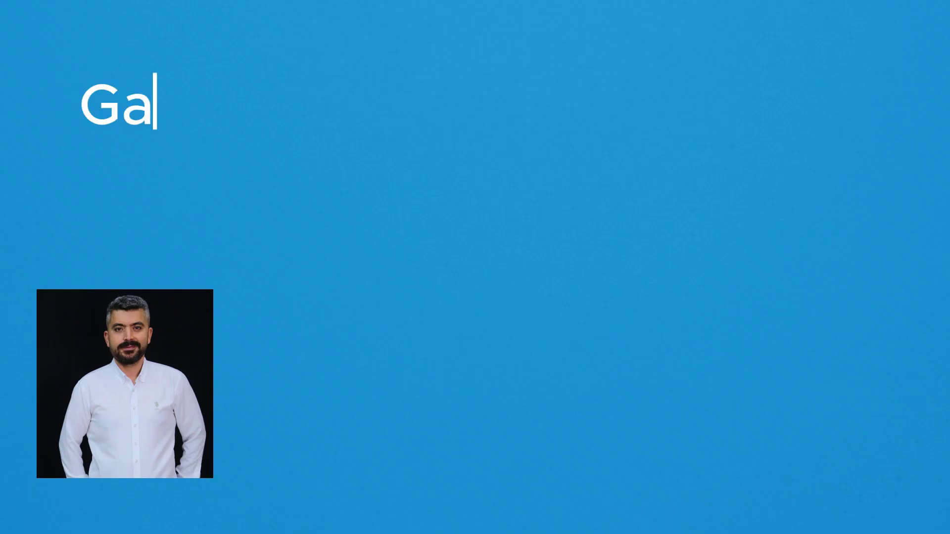